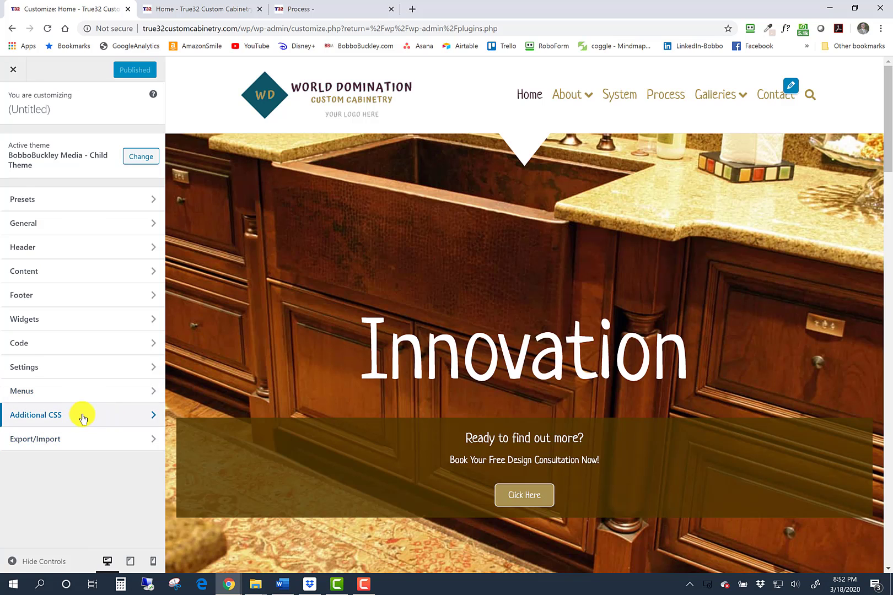
Try out the Default Dark, Classic and Modern theme presets on the home page and switch back to the Default preset.
click(92, 204)
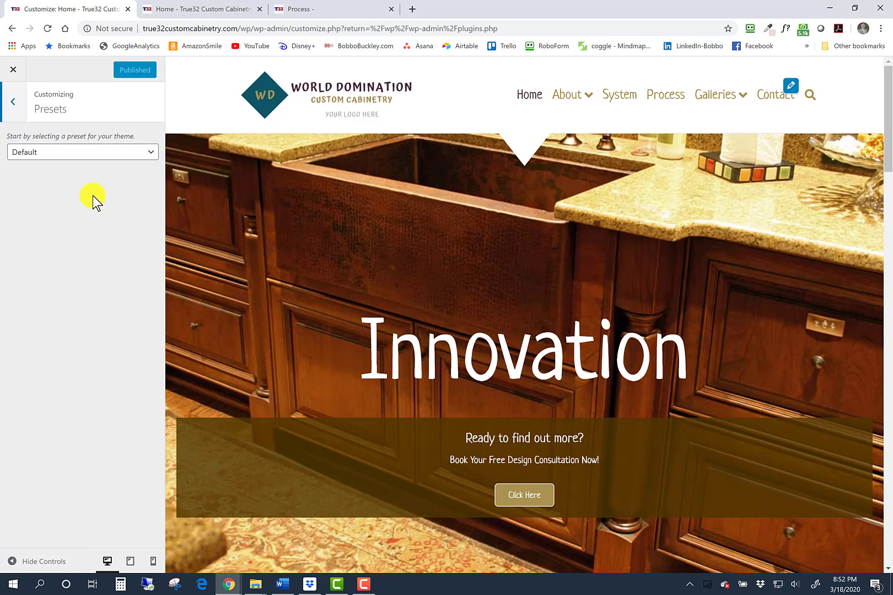
click(145, 152)
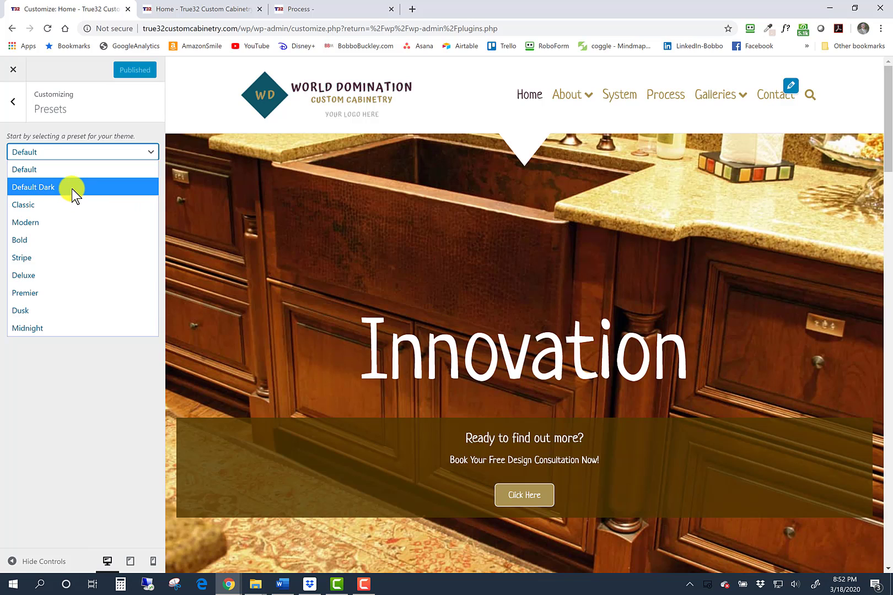
click(72, 187)
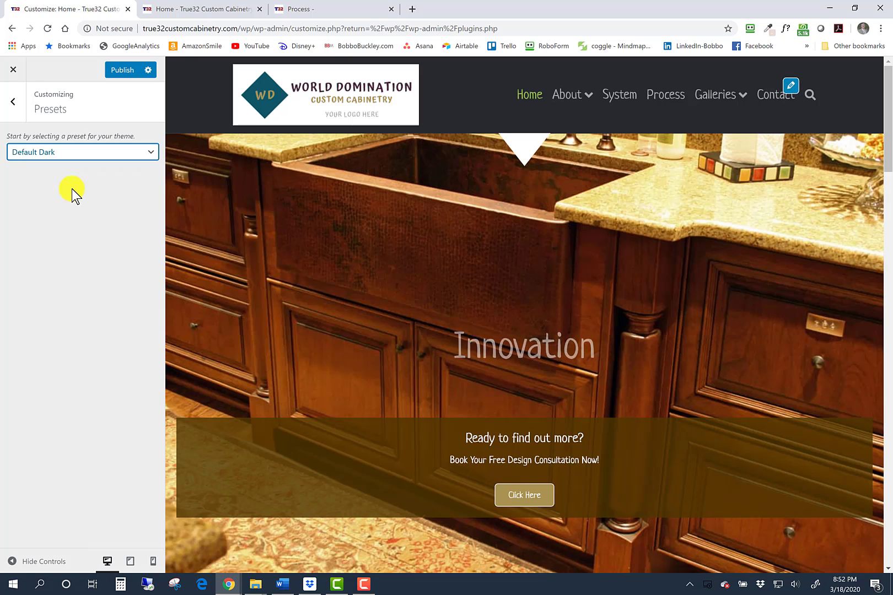
click(151, 156)
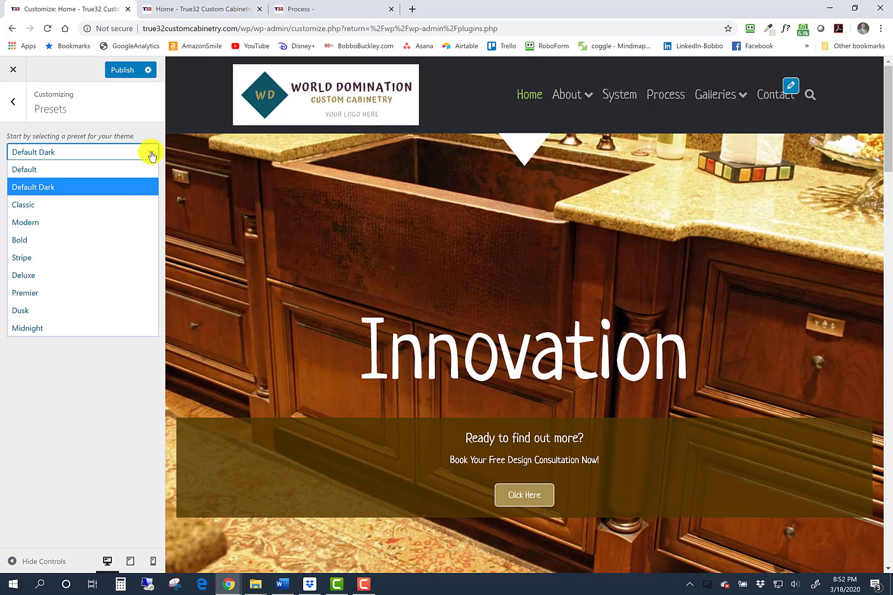
click(108, 205)
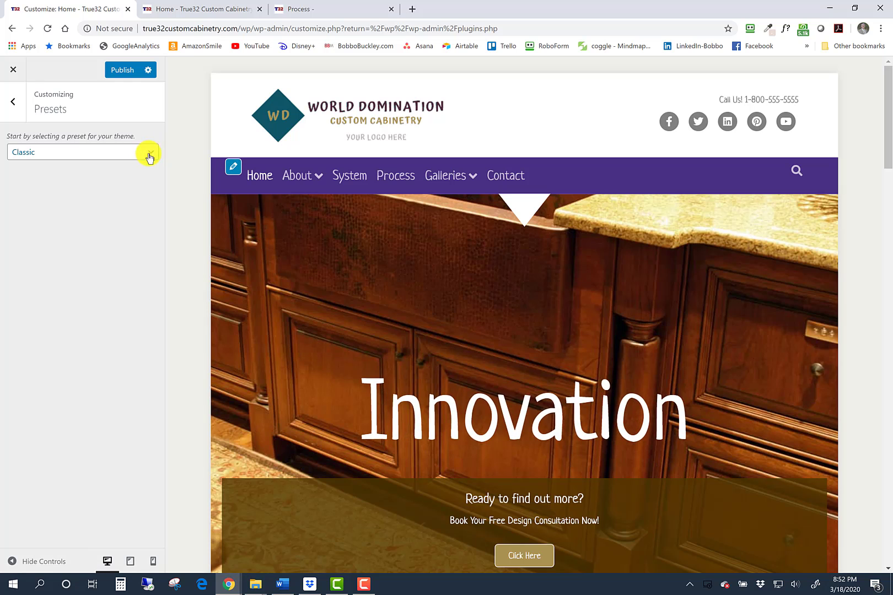
click(147, 154)
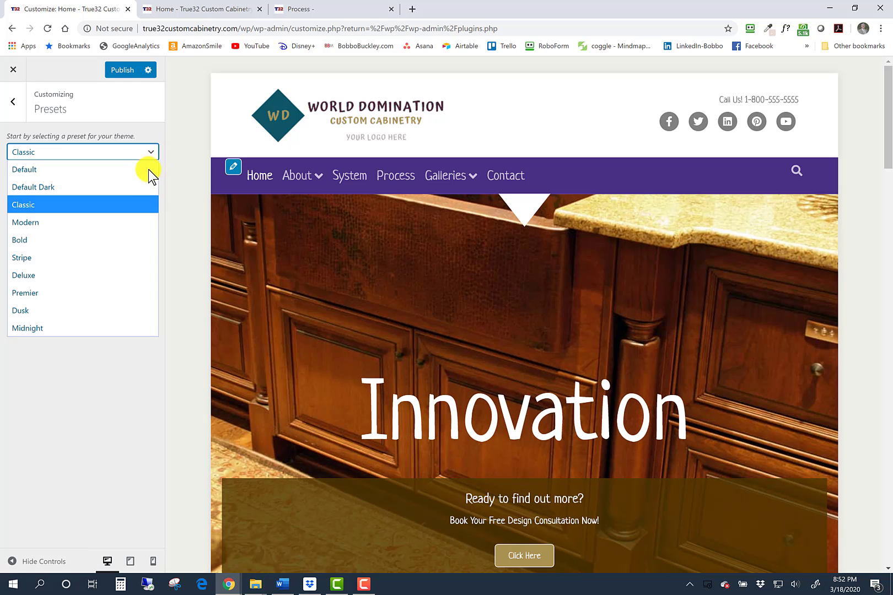
click(125, 215)
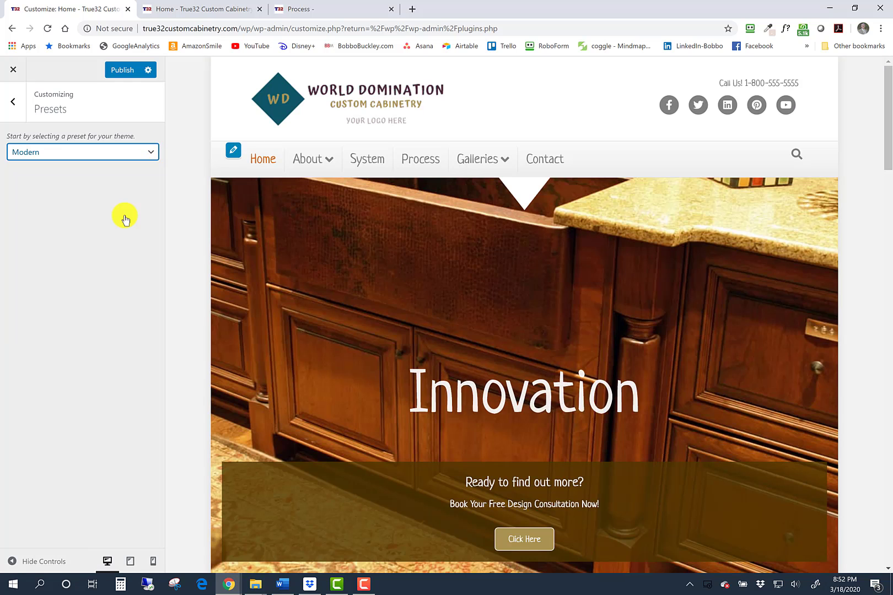
click(149, 153)
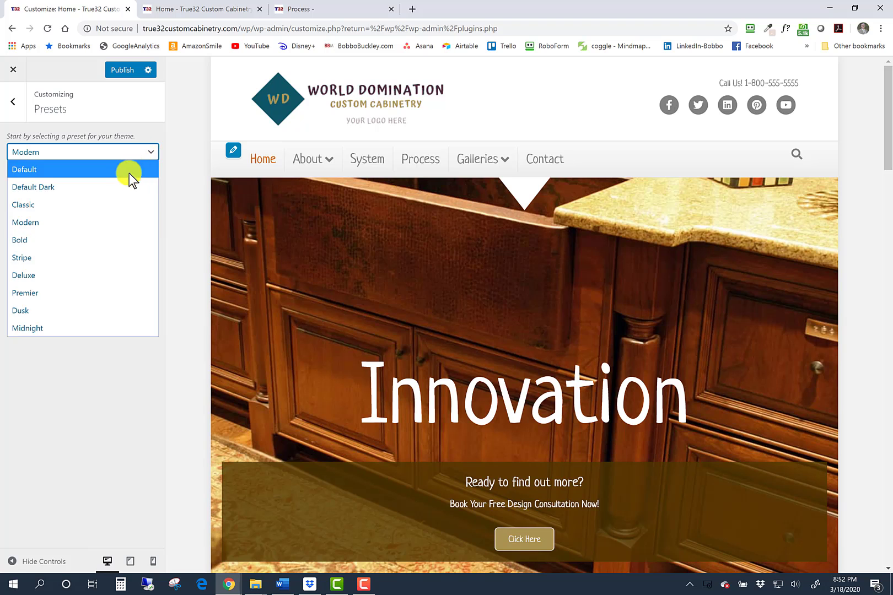
click(126, 171)
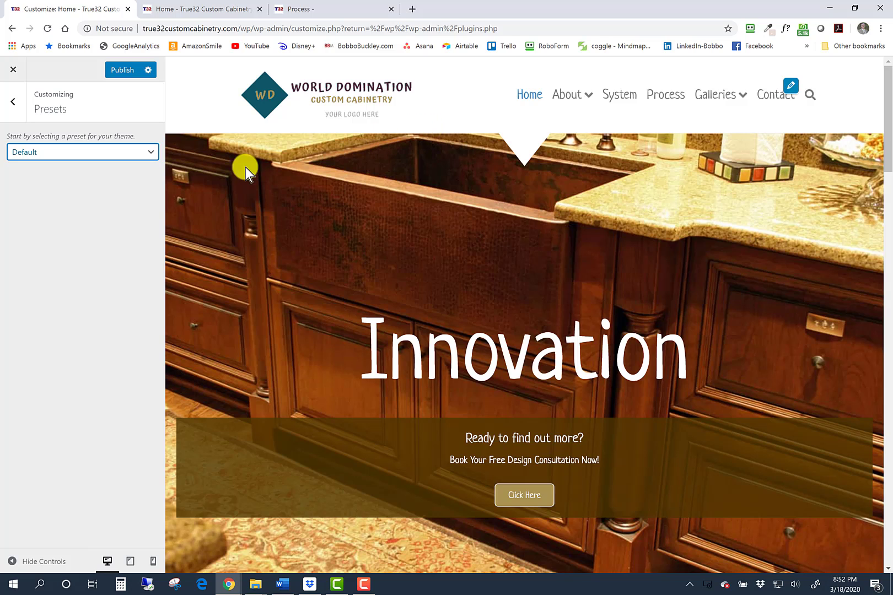
click(14, 103)
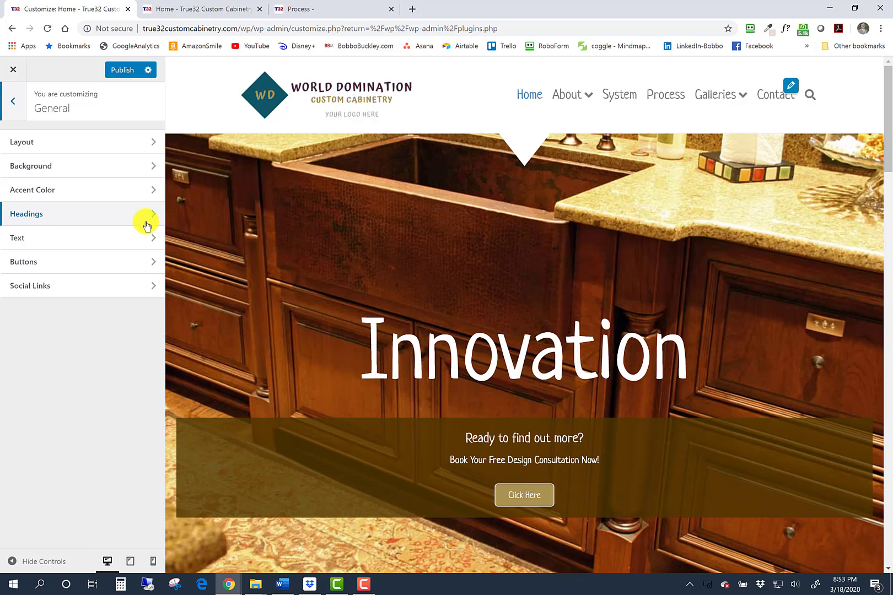
Open the General layout settings and examine how the full-width layout displays down the home page preview.
click(145, 146)
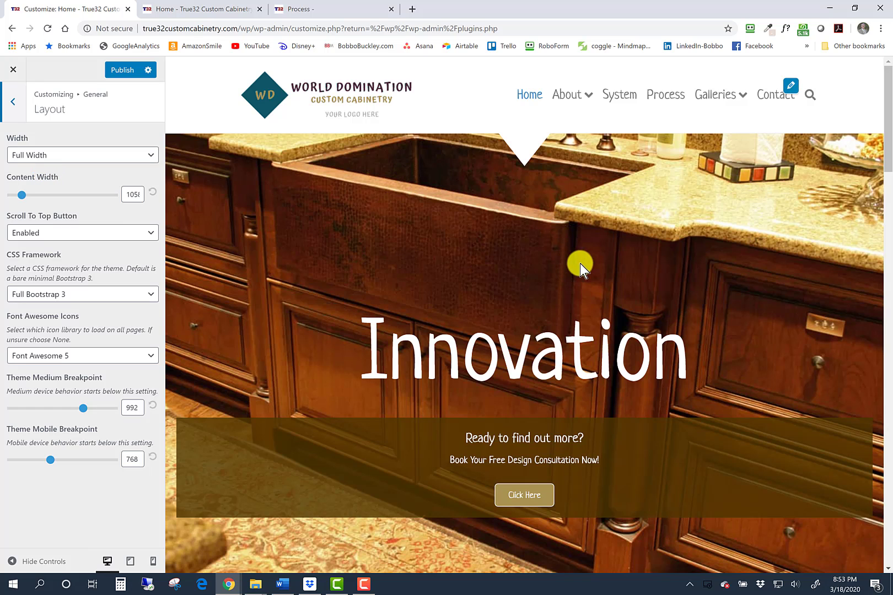
scroll(603, 290, down, 5)
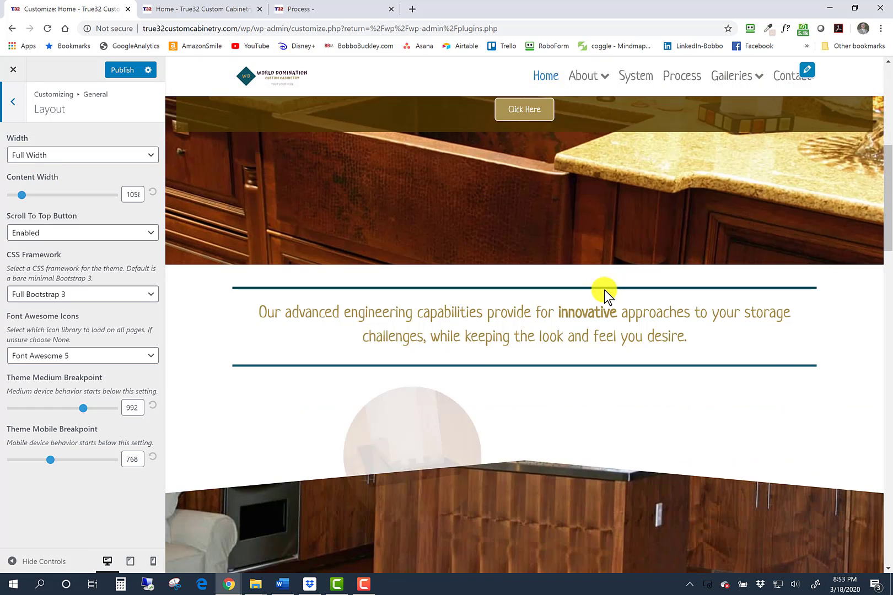
scroll(604, 289, down, 10)
scroll(604, 289, up, 2)
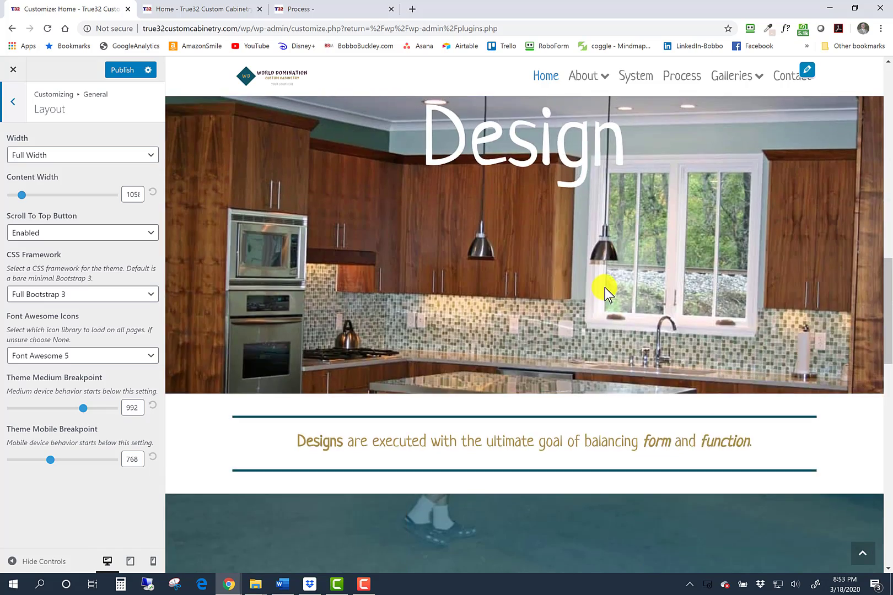
scroll(605, 286, up, 10)
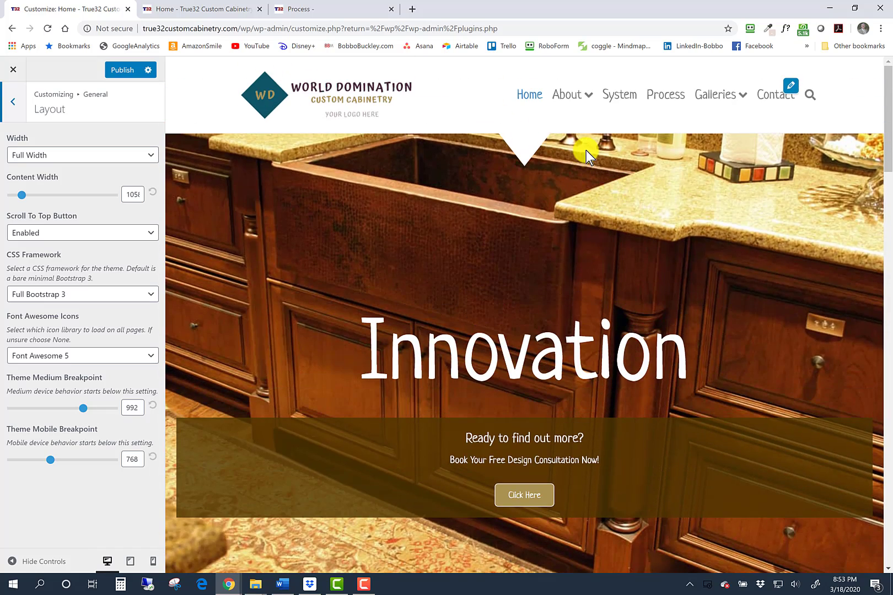
Compare the Process page's content width and navigation menus with the layout settings in the customizer.
click(323, 9)
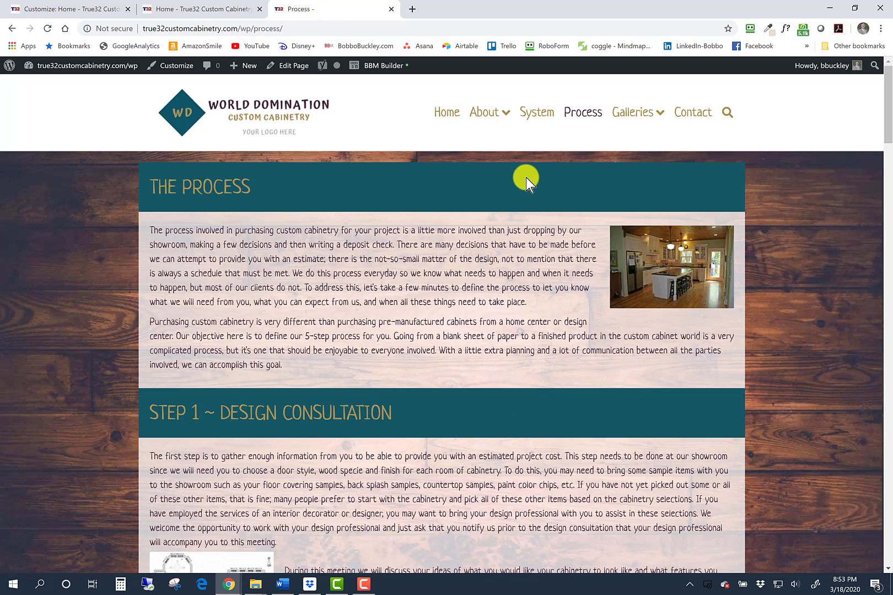
mouse_move(503, 115)
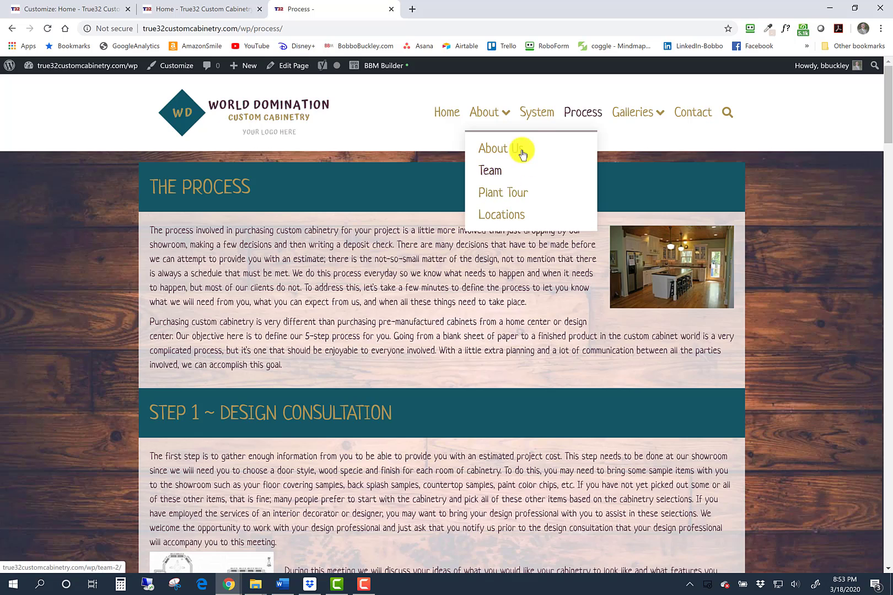
mouse_move(603, 119)
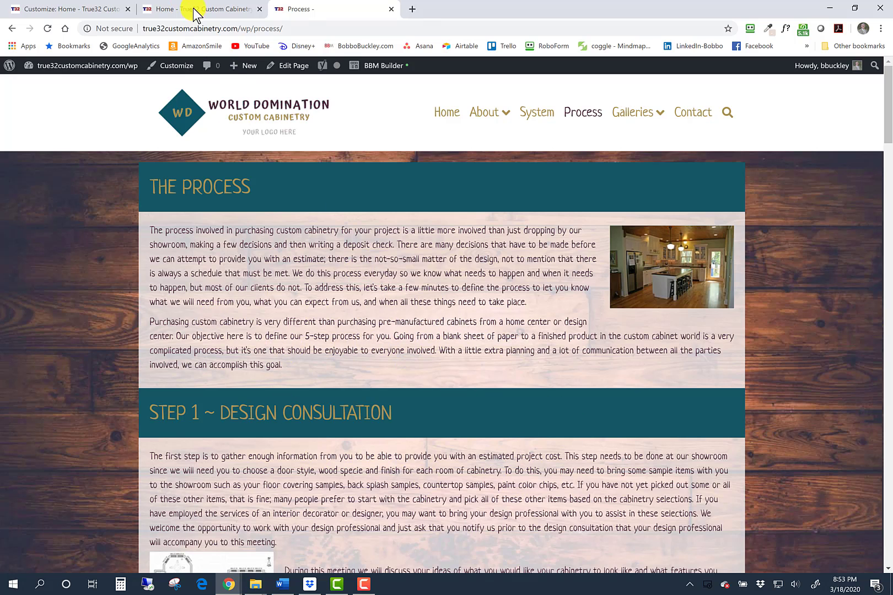
click(91, 9)
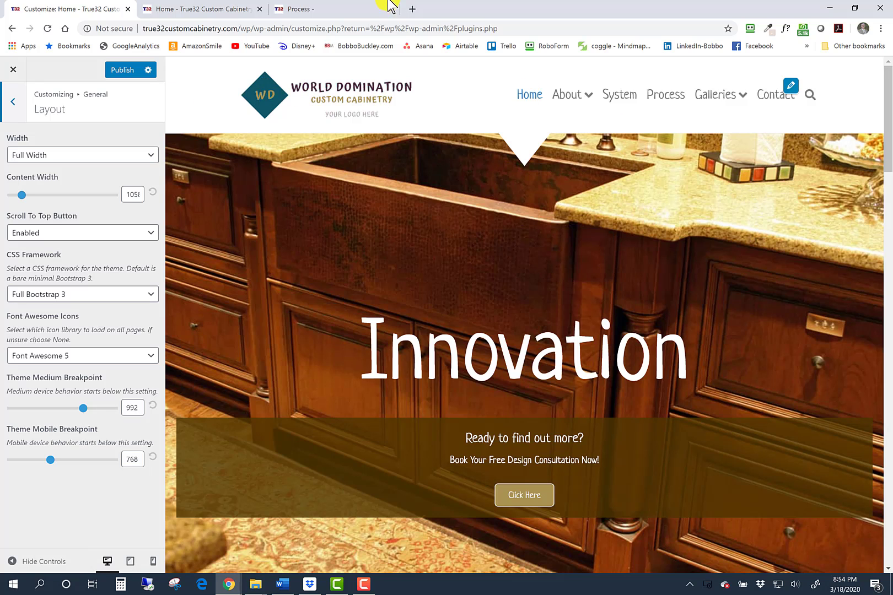
click(317, 10)
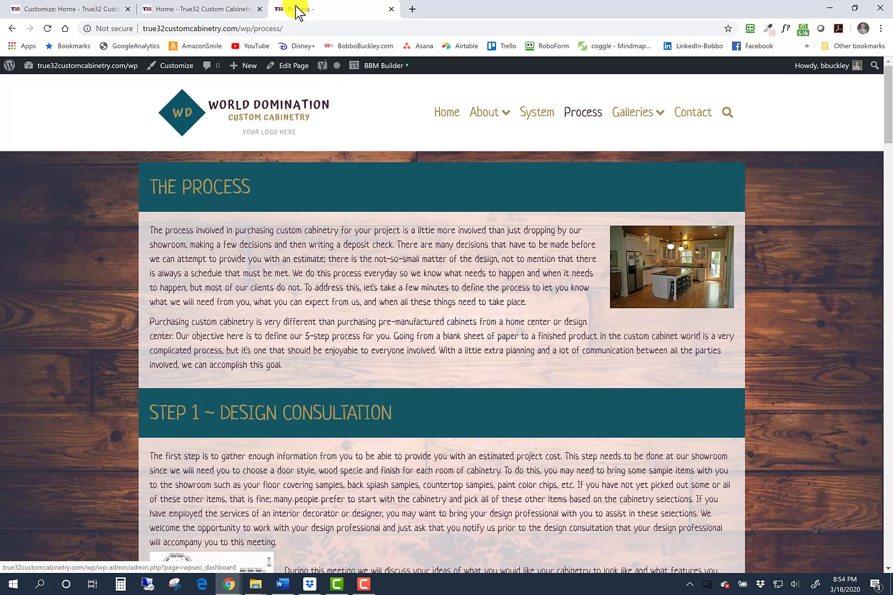
click(82, 10)
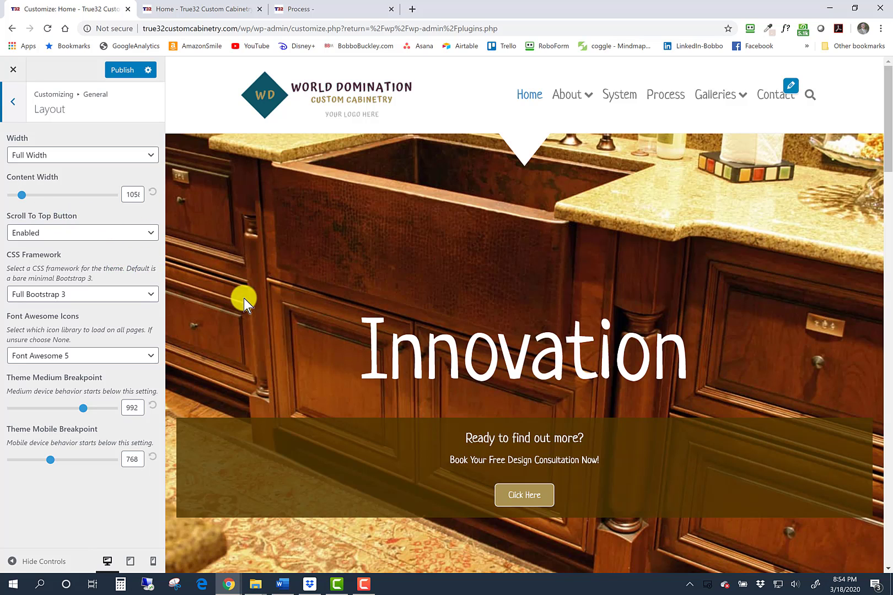
Test the scroll-to-top button from the bottom of the Process page and return to the customizer's layout settings.
click(362, 9)
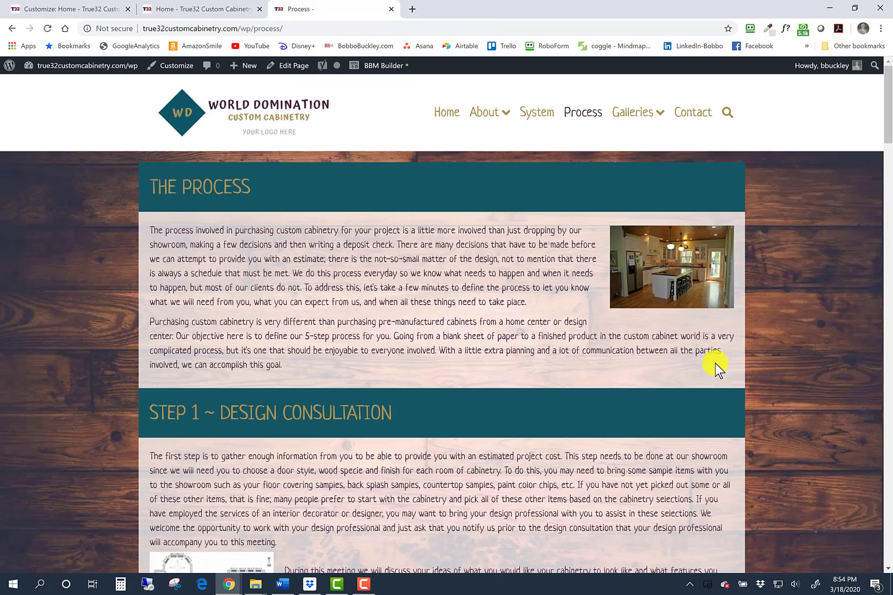
scroll(737, 363, down, 12)
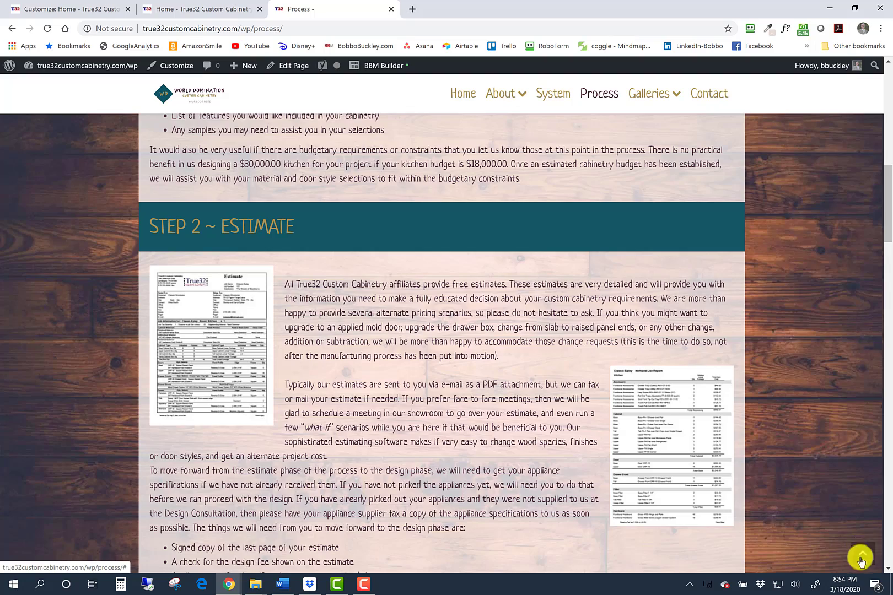
scroll(788, 421, down, 5)
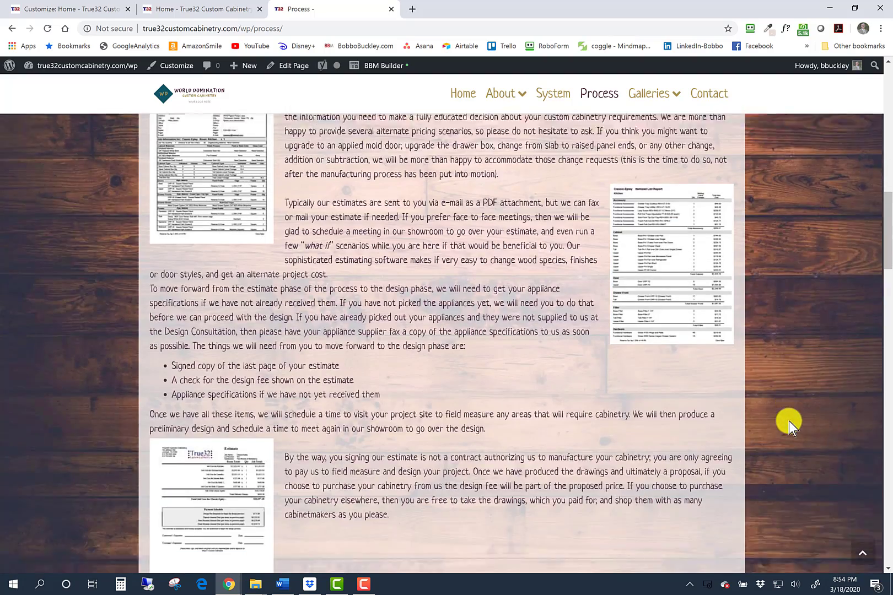
scroll(788, 421, up, 9)
scroll(788, 421, up, 7)
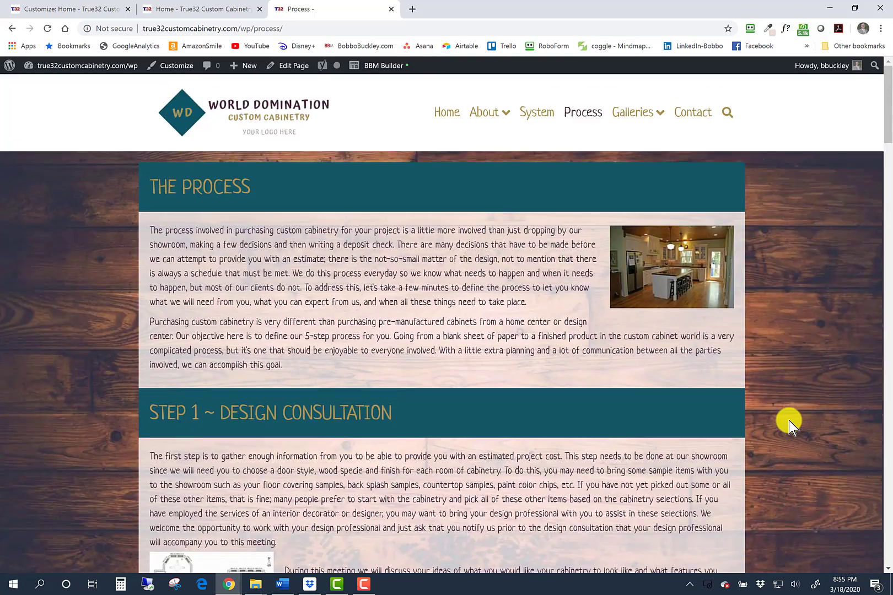
scroll(789, 421, down, 4)
scroll(789, 421, down, 9)
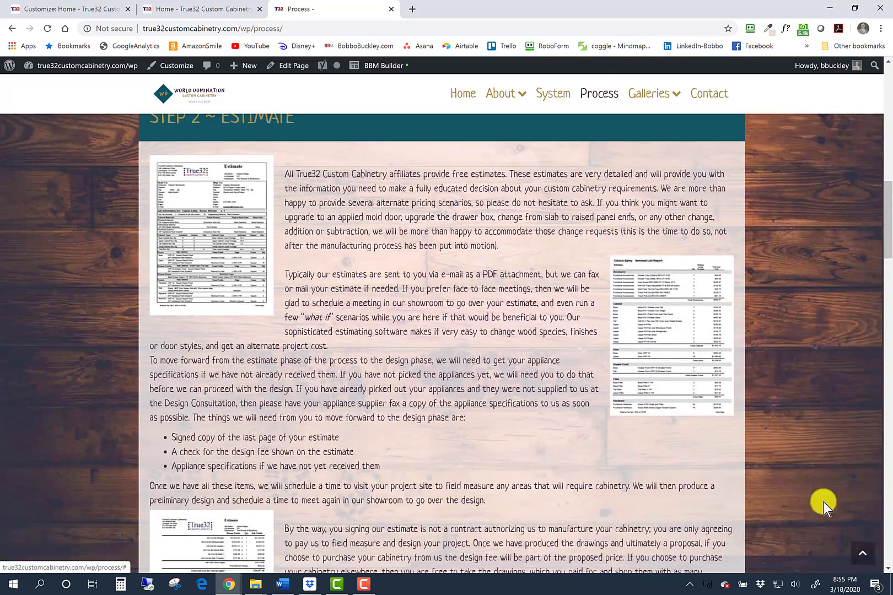
scroll(821, 493, down, 8)
scroll(816, 468, down, 20)
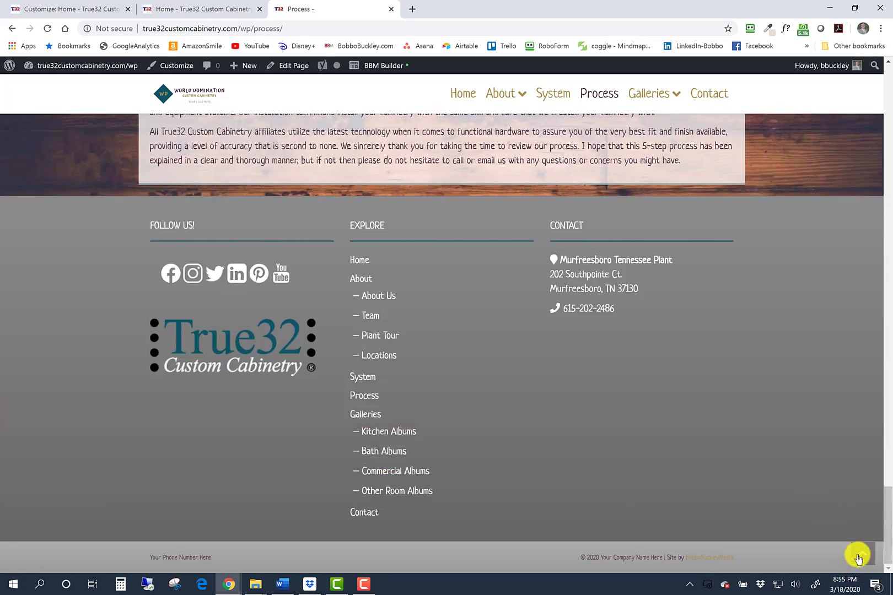
click(860, 556)
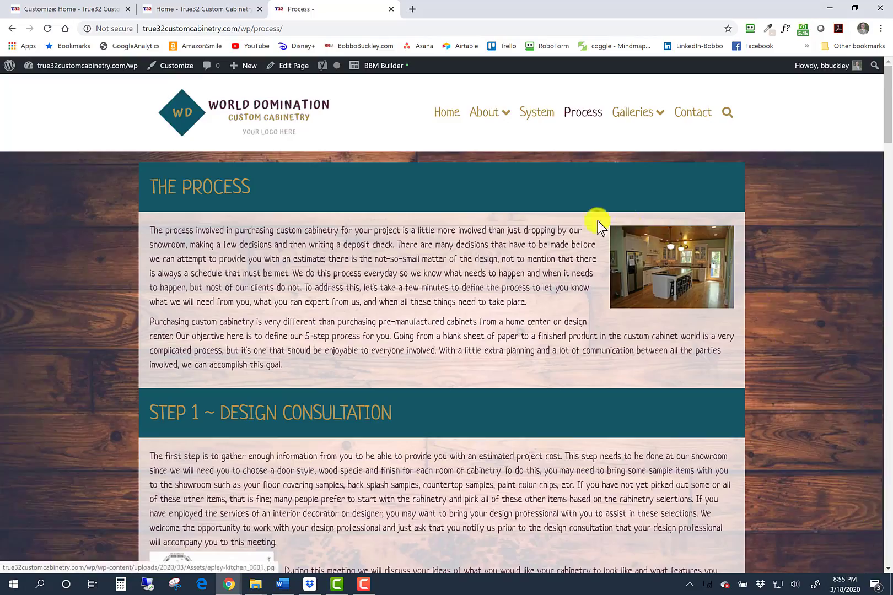
click(71, 9)
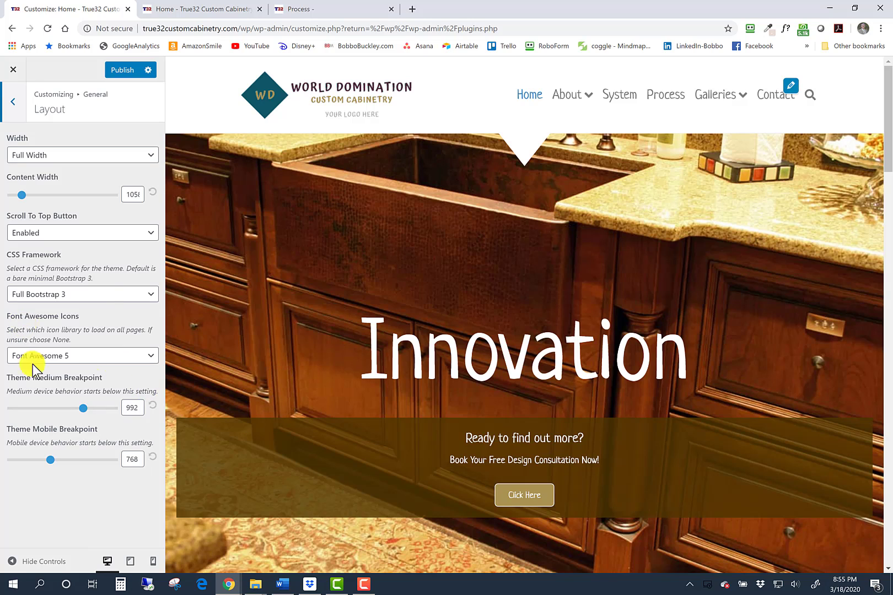
Review the theme's General background color and image settings and return to the General section list.
click(14, 104)
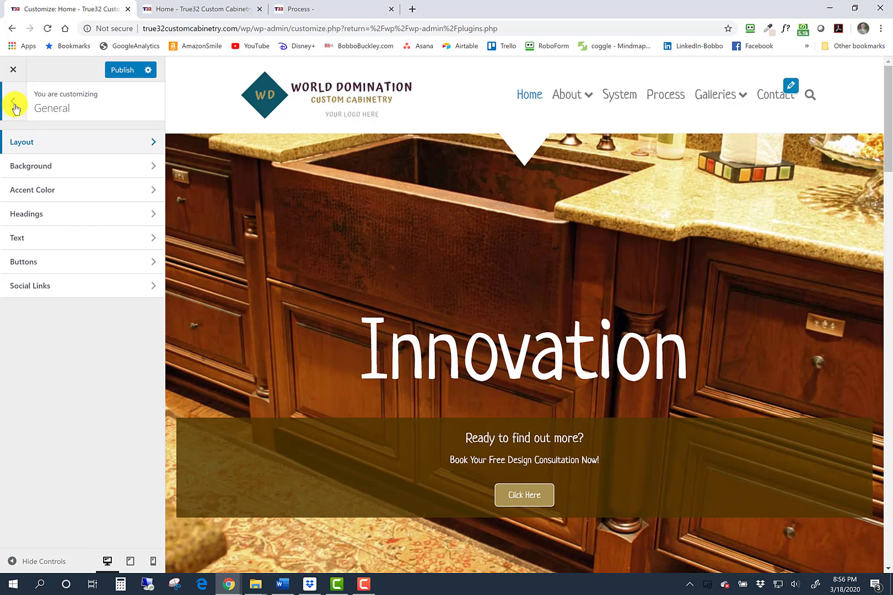
click(76, 168)
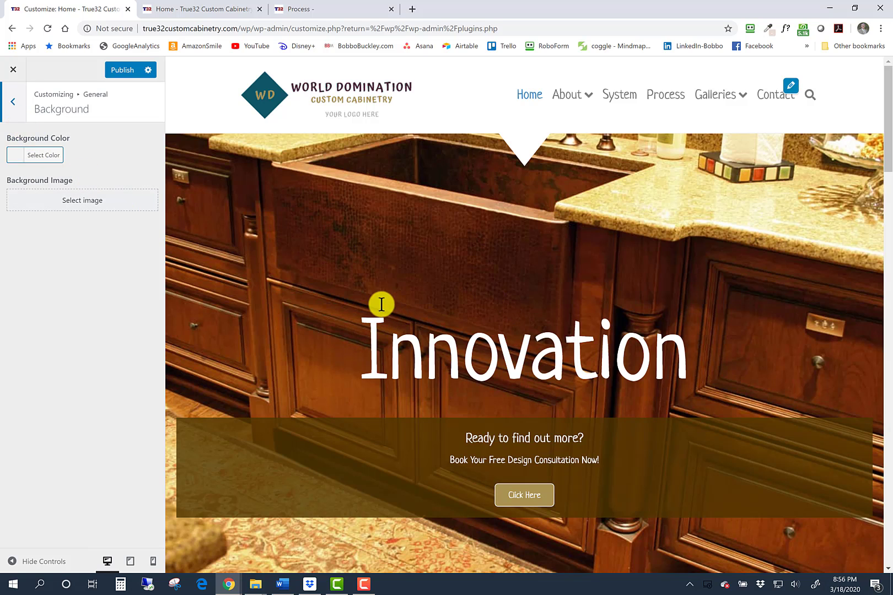
click(12, 105)
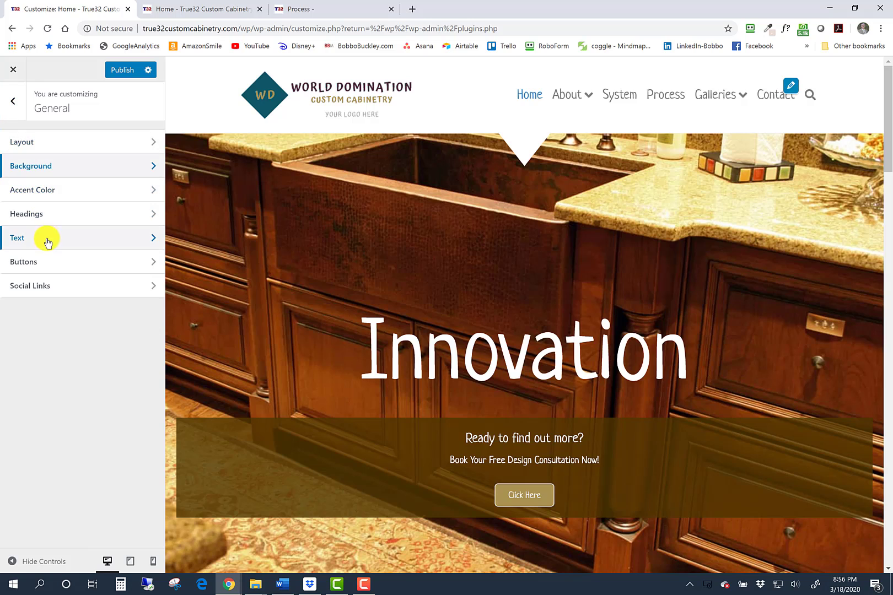
Review the accent and hover color settings against the site's navigation links, dismissing the autosave notice and returning to the General section list.
click(150, 194)
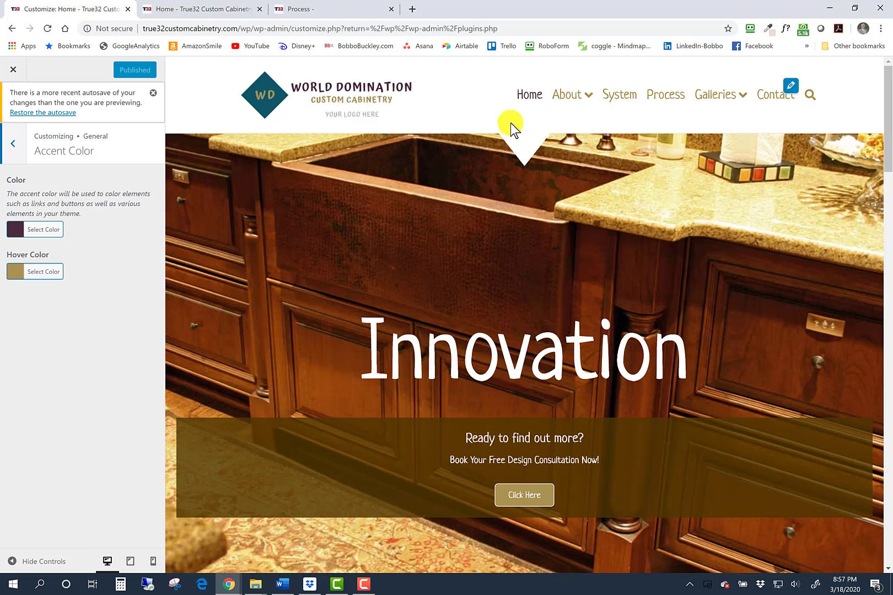
click(154, 93)
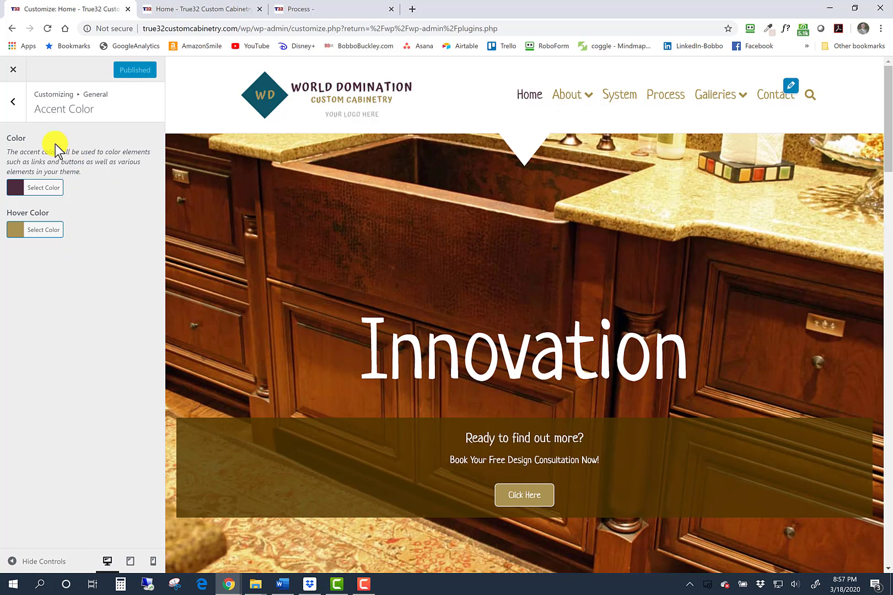
mouse_move(575, 108)
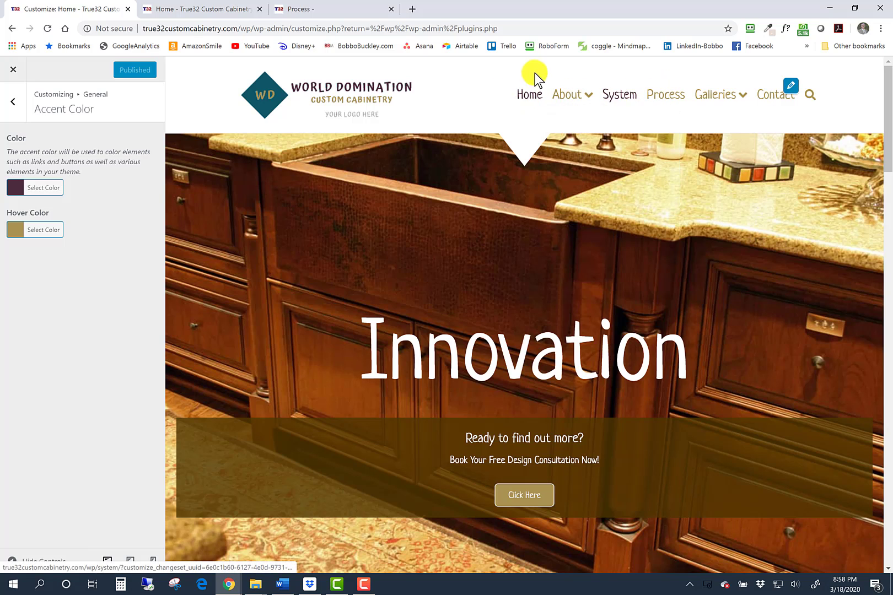
click(13, 101)
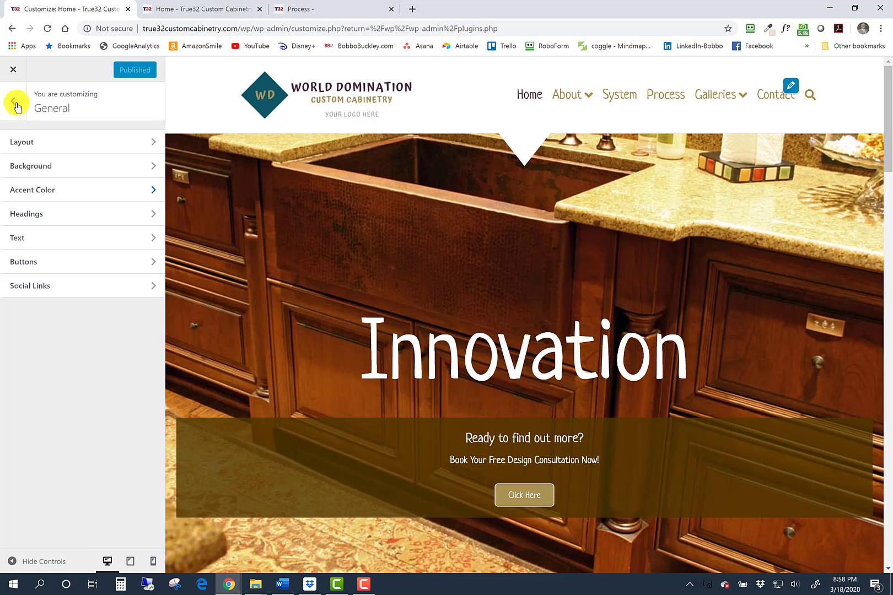
Review the General Headings settings for style, color, font and H1–H2 sizing, and return to the General section list.
click(115, 222)
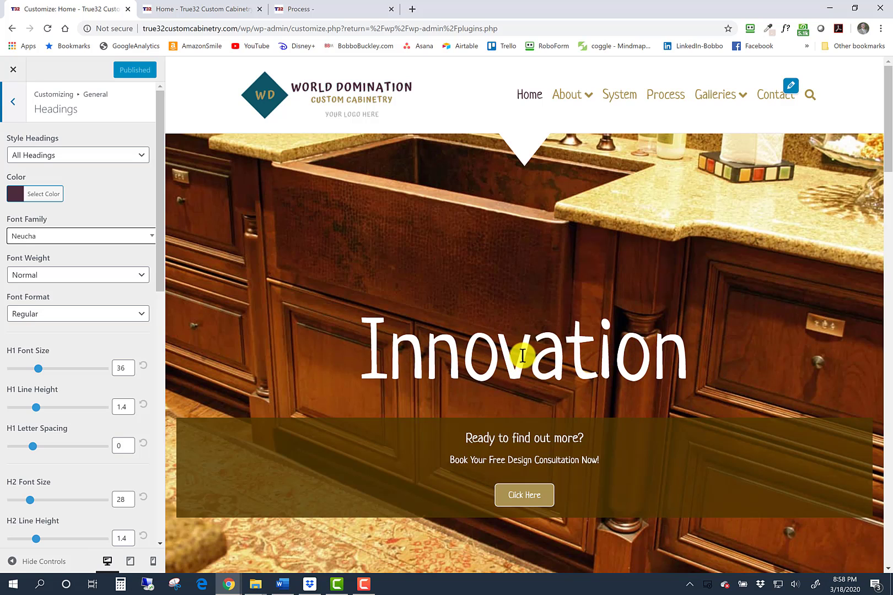
click(12, 101)
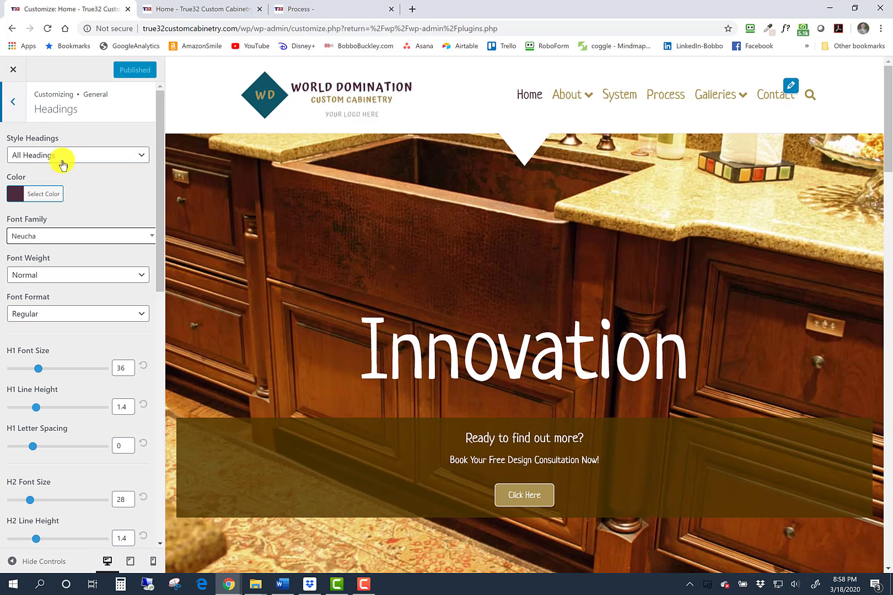
click(152, 222)
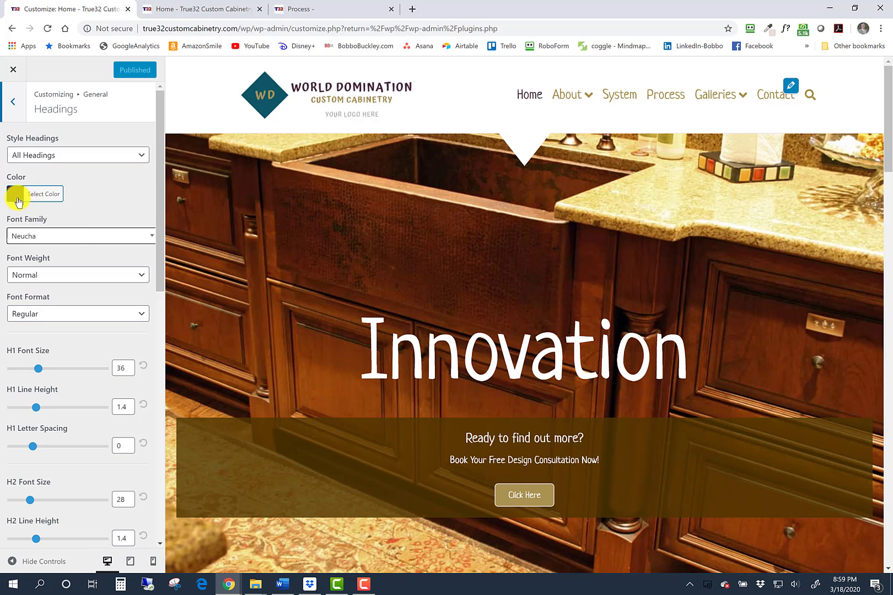
scroll(72, 430, down, 6)
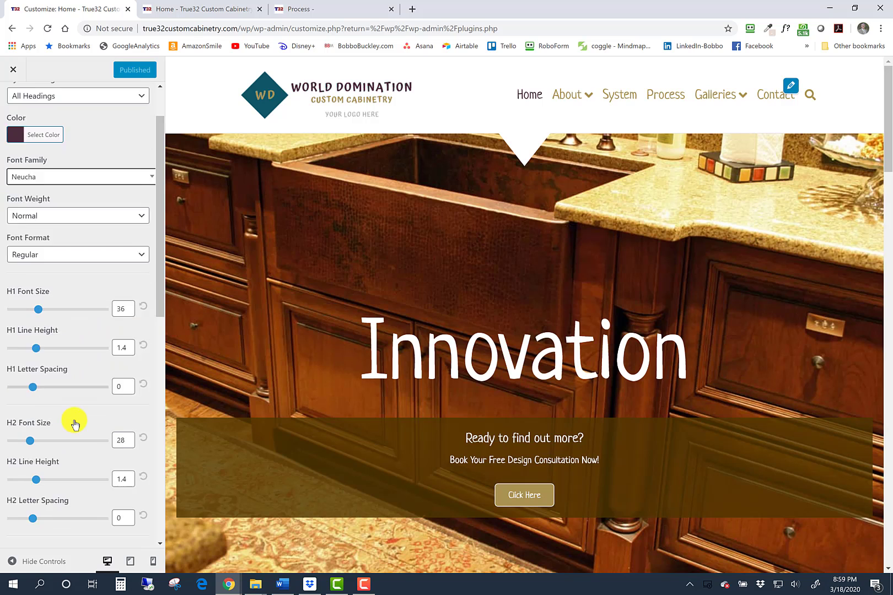
scroll(75, 421, up, 6)
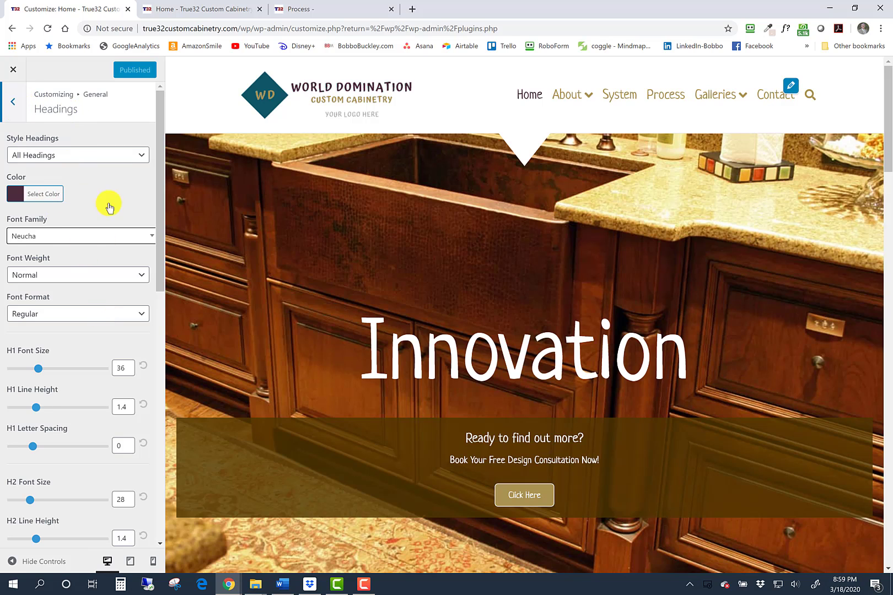
click(13, 107)
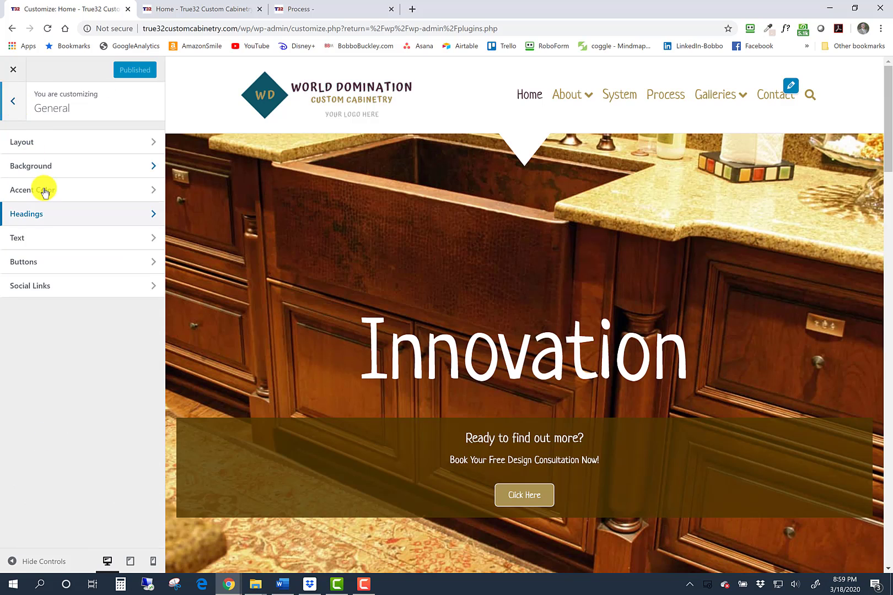
Review the General Text settings, including the font weight options, against the body text on the Process page.
click(97, 238)
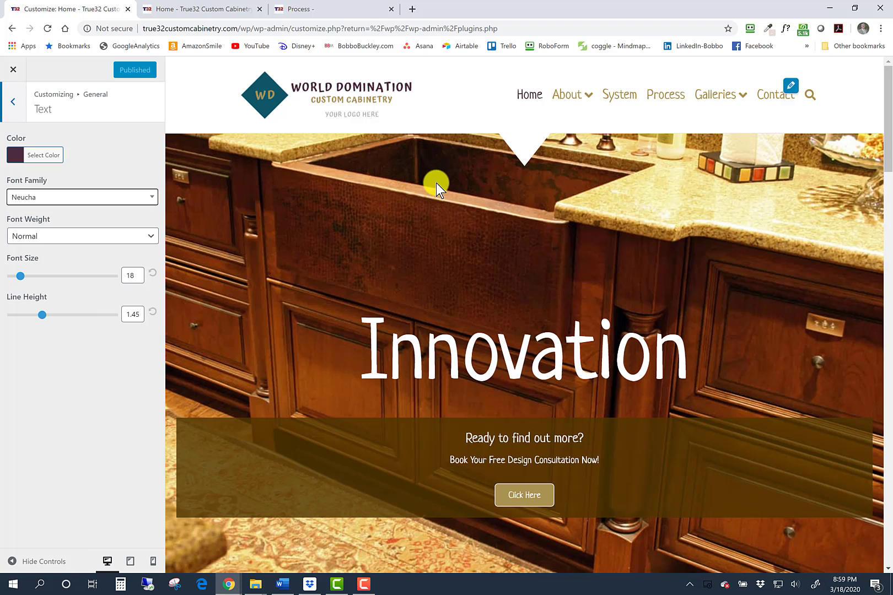
click(330, 9)
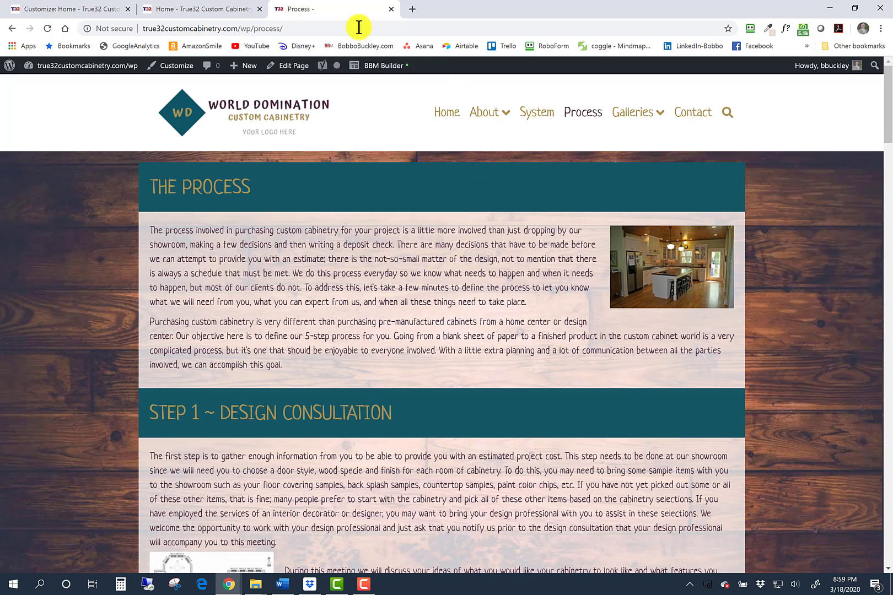
click(83, 9)
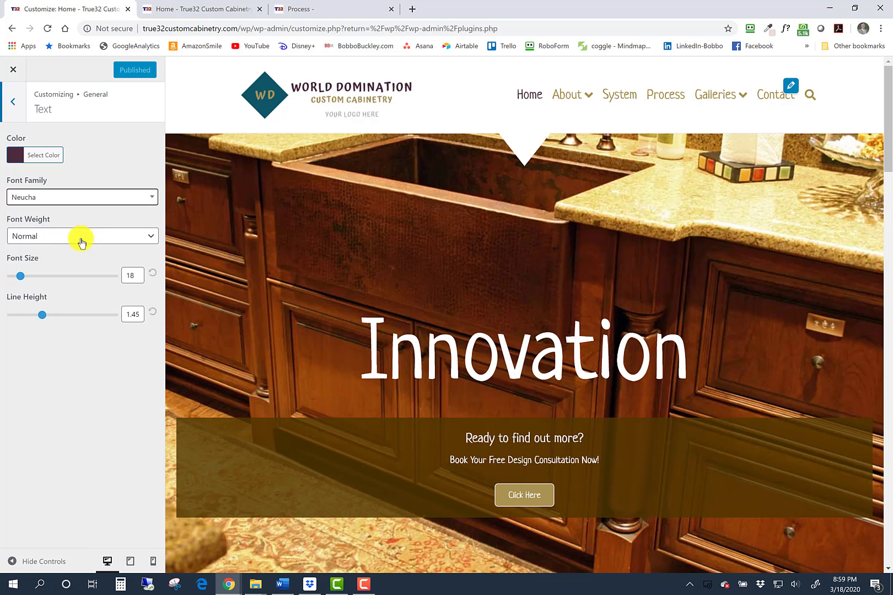
click(149, 239)
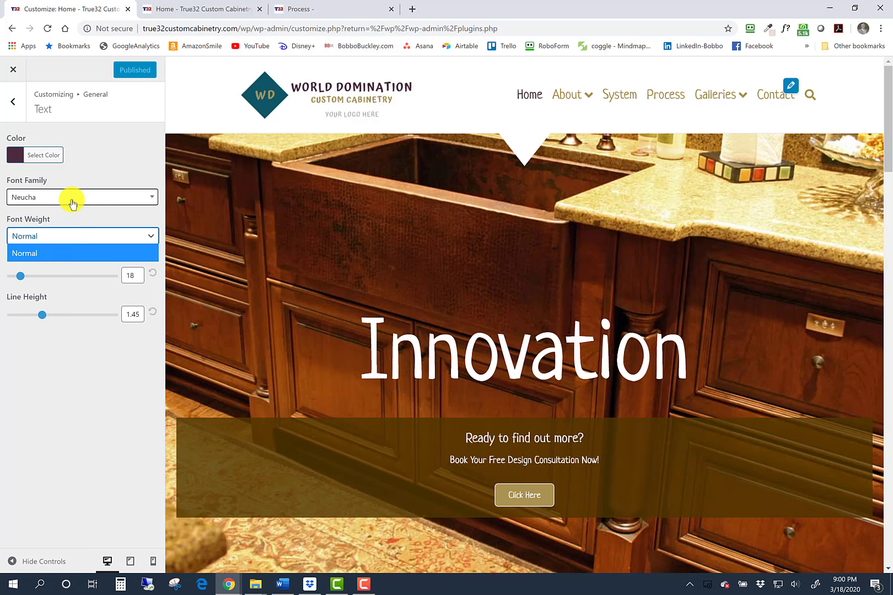
click(108, 186)
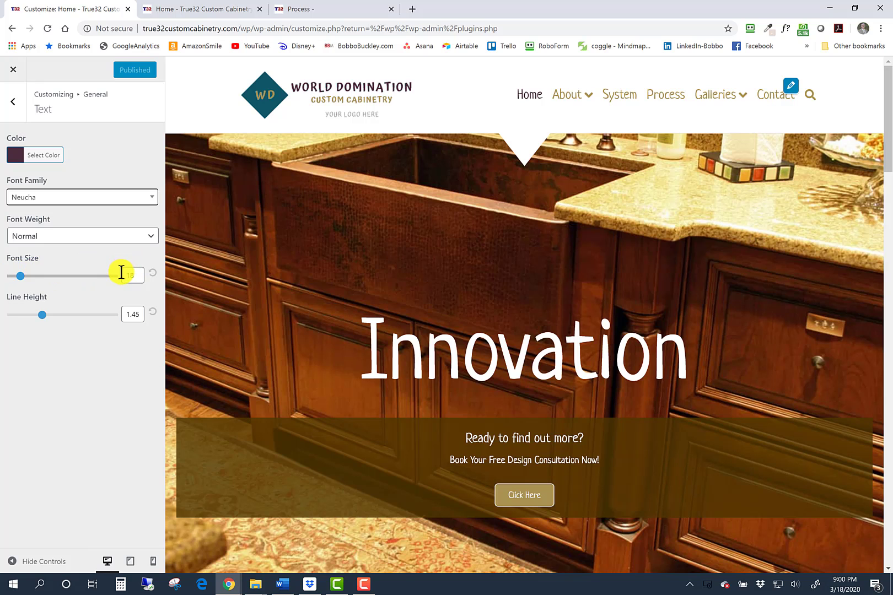
click(353, 9)
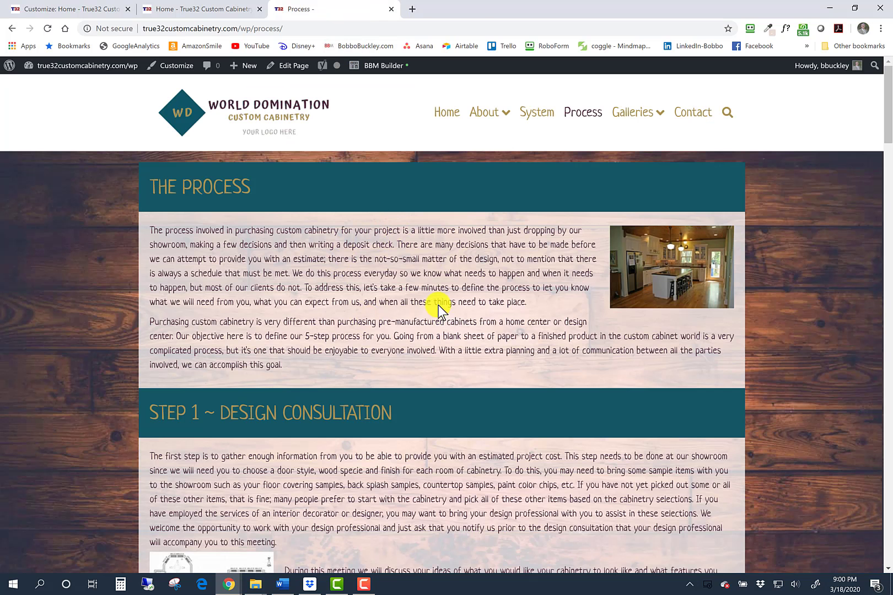
click(85, 8)
Set the General text font size to 24 and publish the change.
drag(135, 275, 123, 279)
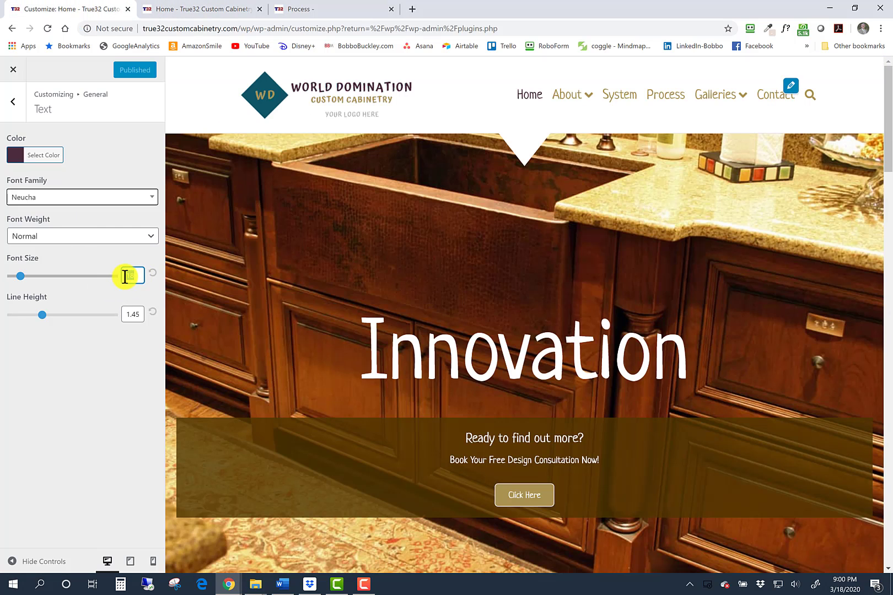
text(24)
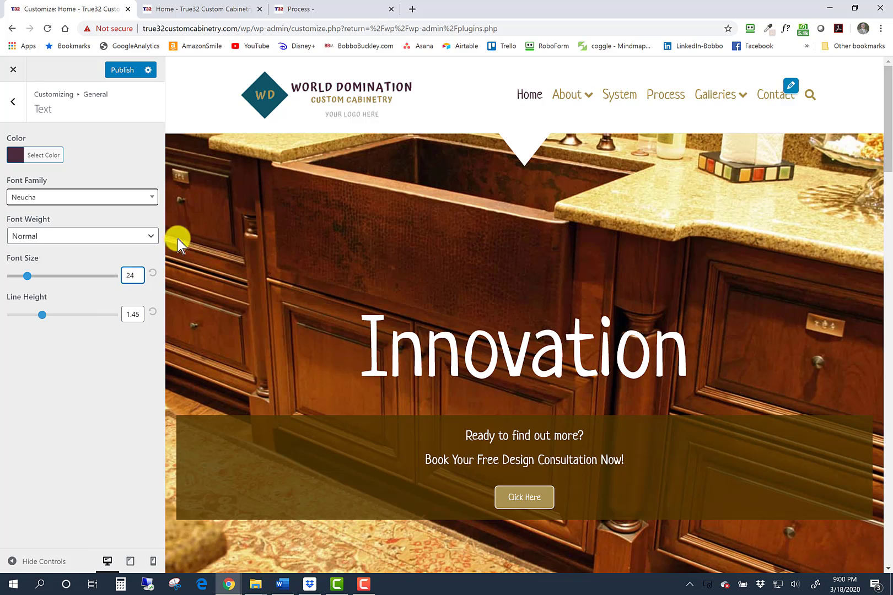
click(136, 71)
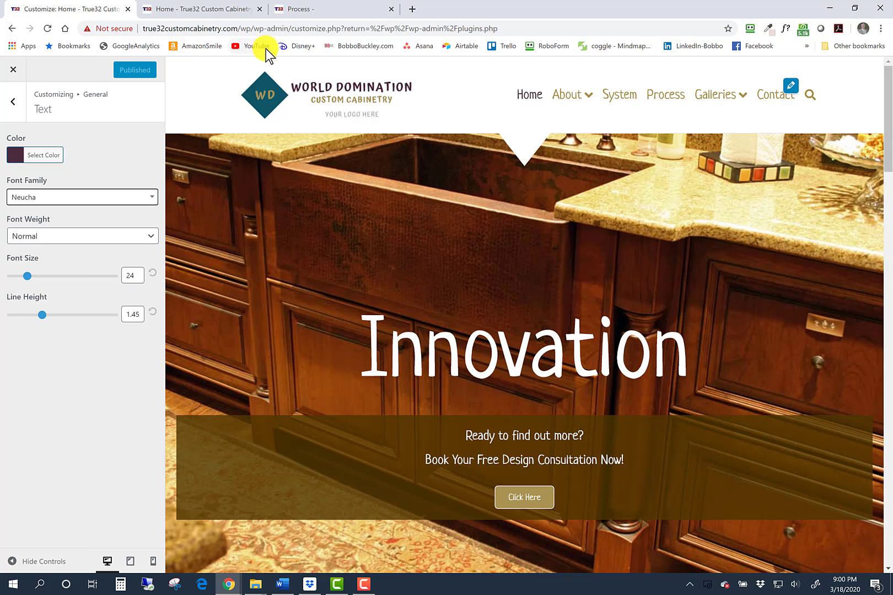
Reload the Process page and examine how the published font size affects its body text.
click(348, 10)
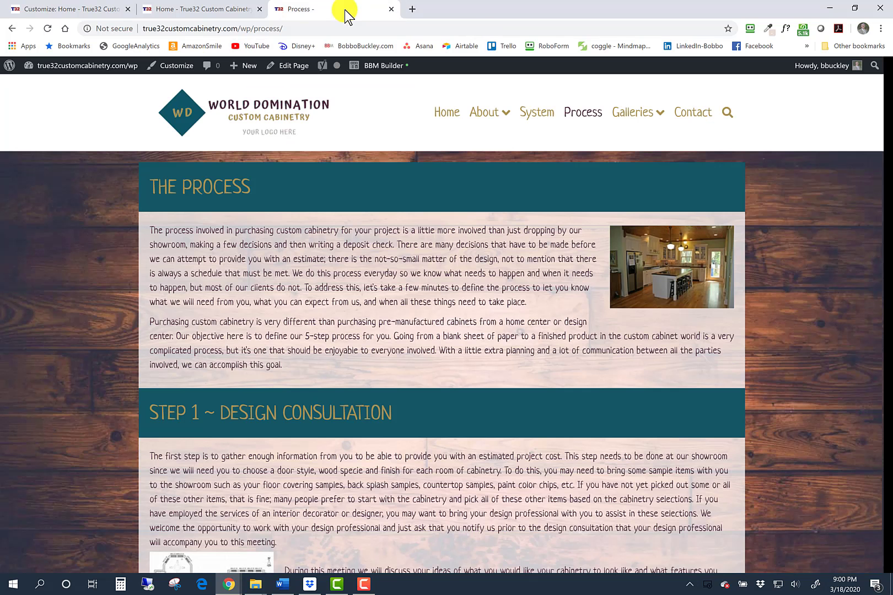
click(48, 28)
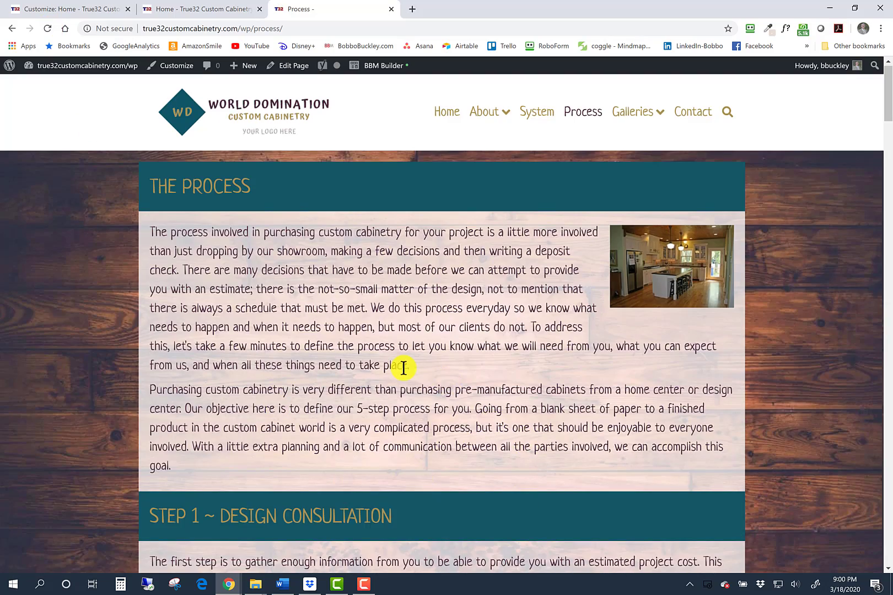
scroll(408, 374, down, 4)
scroll(415, 377, down, 5)
scroll(414, 376, up, 9)
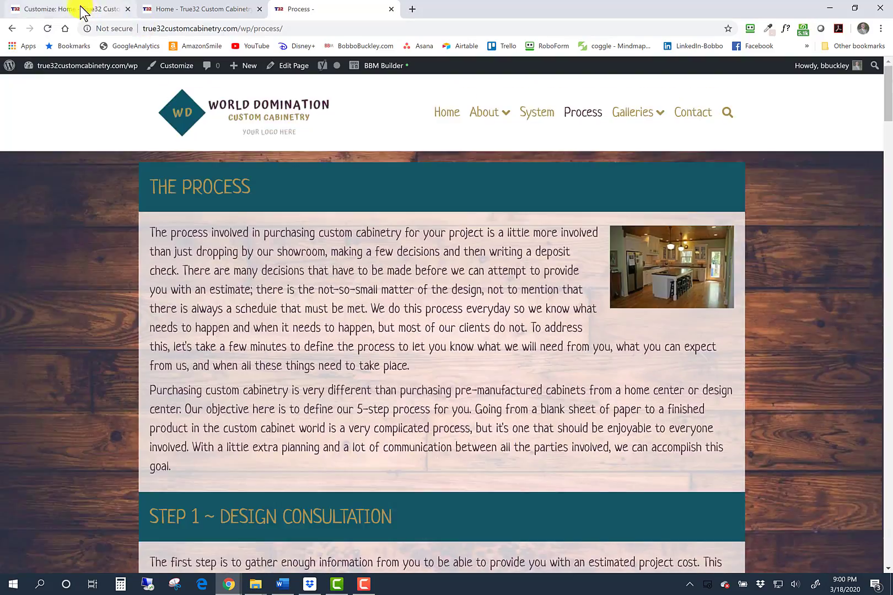
Return to the customizer, set the General text font size to 18 and publish the change.
click(81, 11)
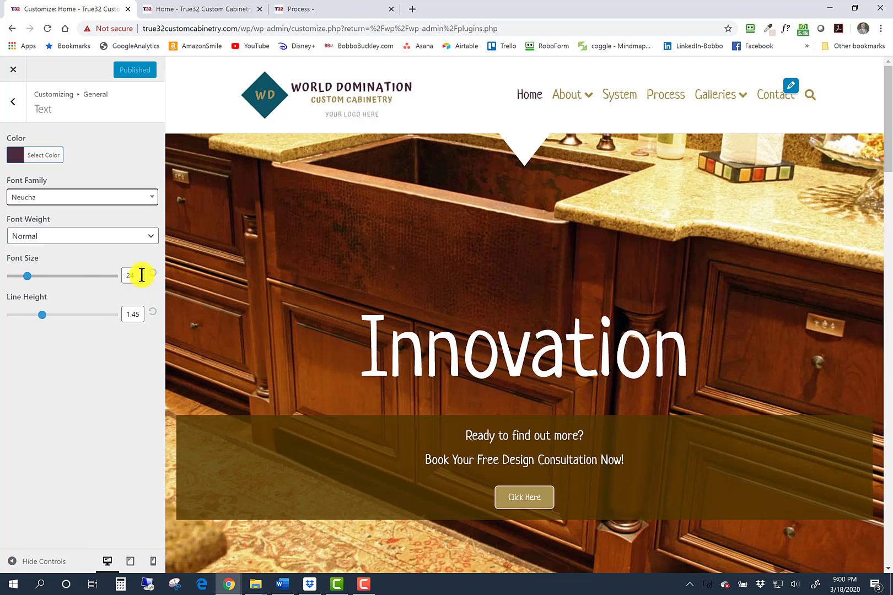
text(18)
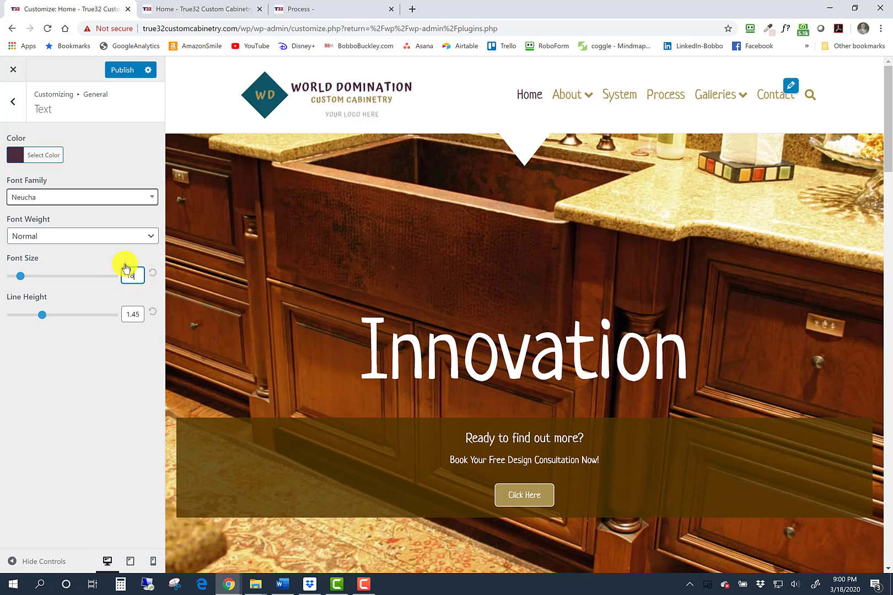
click(123, 70)
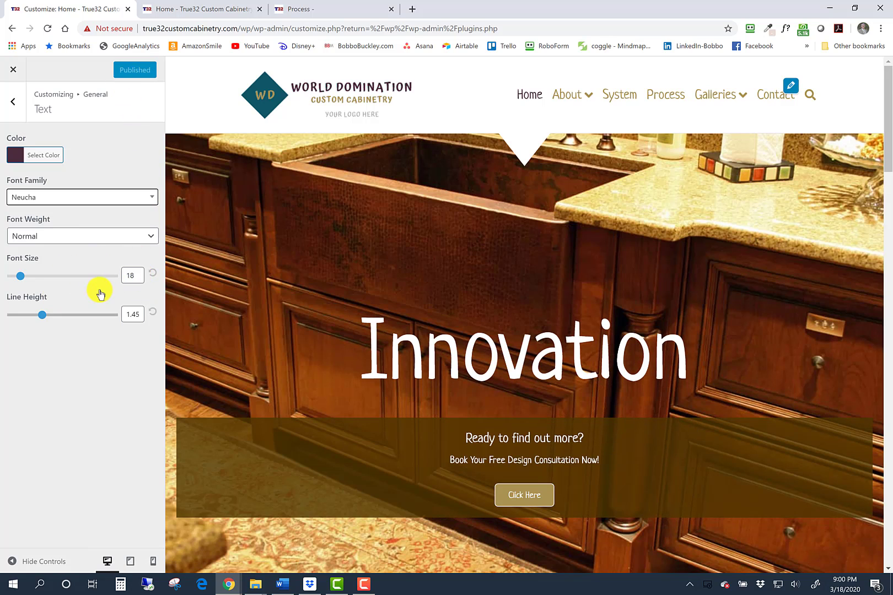
Open the General Buttons settings, review the button style options and colors, and keep the Custom style.
click(15, 108)
click(132, 268)
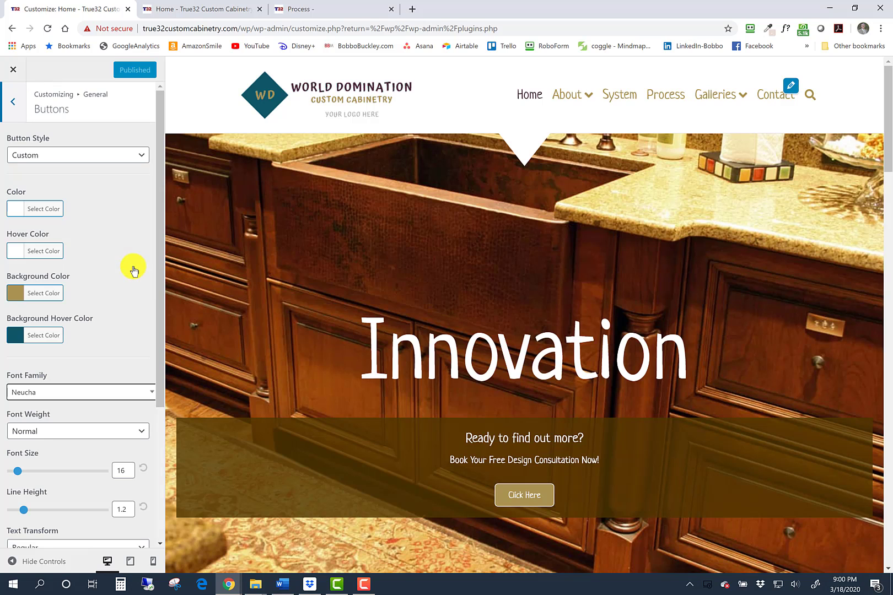
click(141, 161)
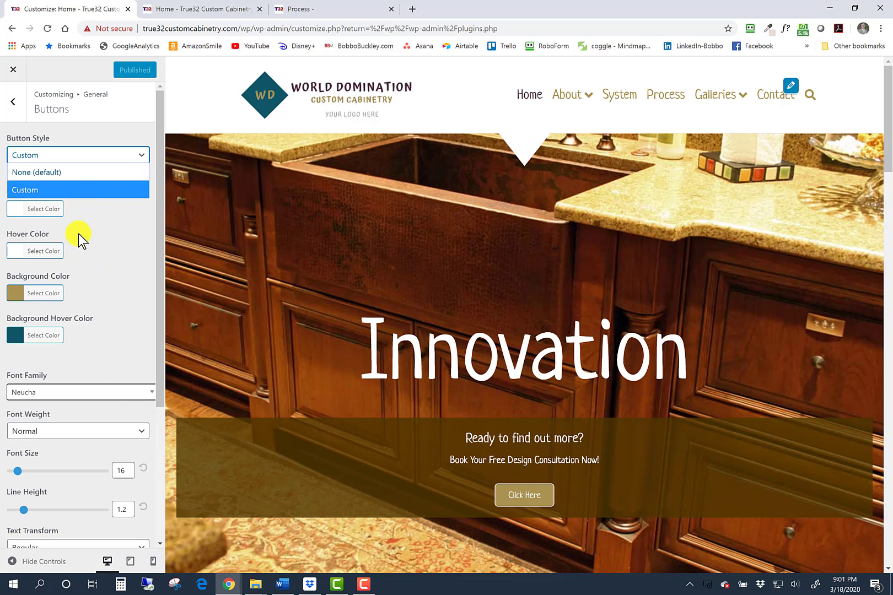
click(73, 190)
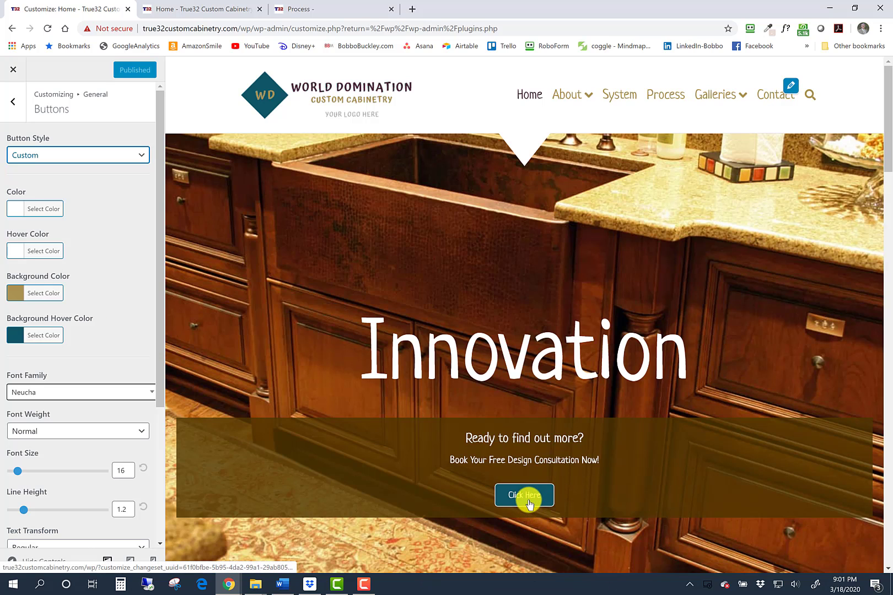
Review the buttons' font weight, size, line height, text transform and border options, comparing them with the home page's Click Here button.
scroll(100, 354, down, 1)
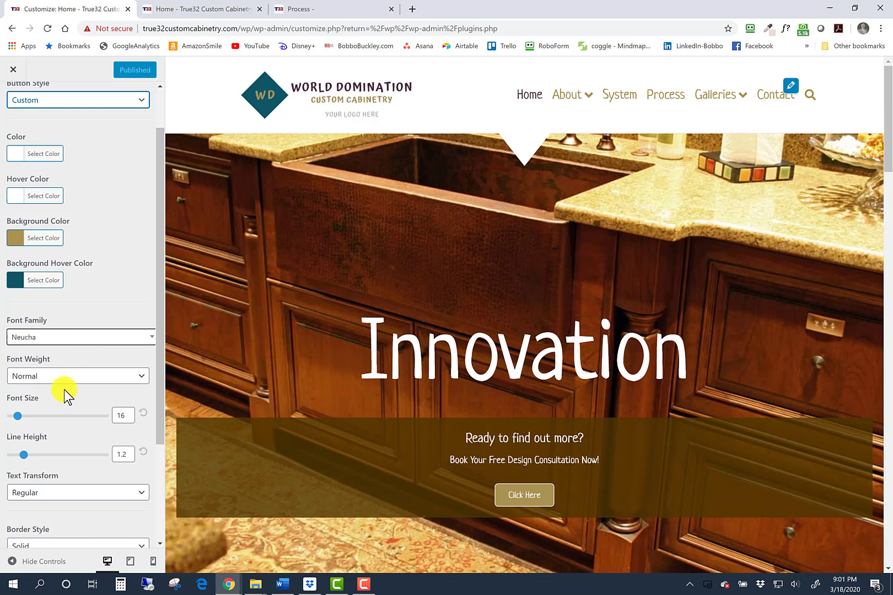
scroll(70, 368, down, 1)
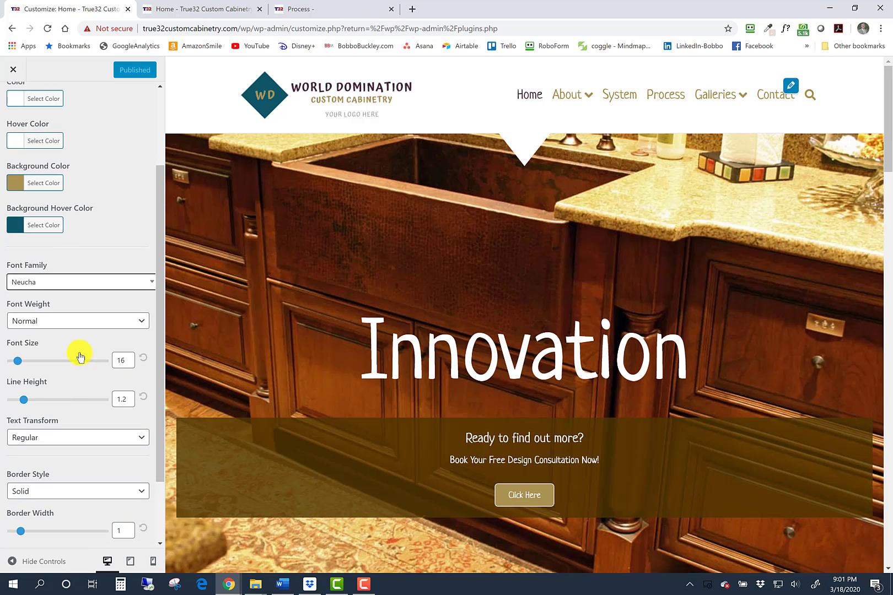
click(141, 324)
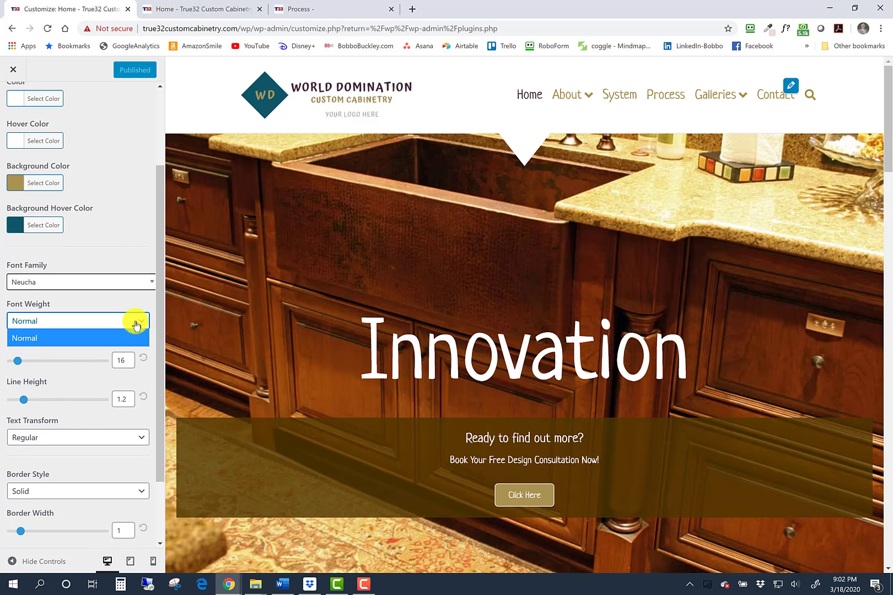
click(122, 303)
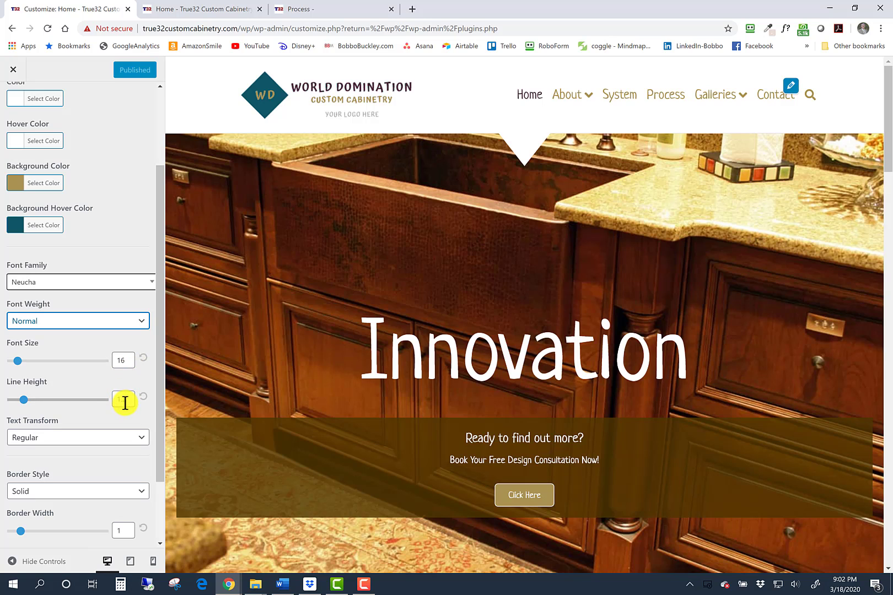
scroll(108, 404, down, 1)
scroll(118, 404, down, 1)
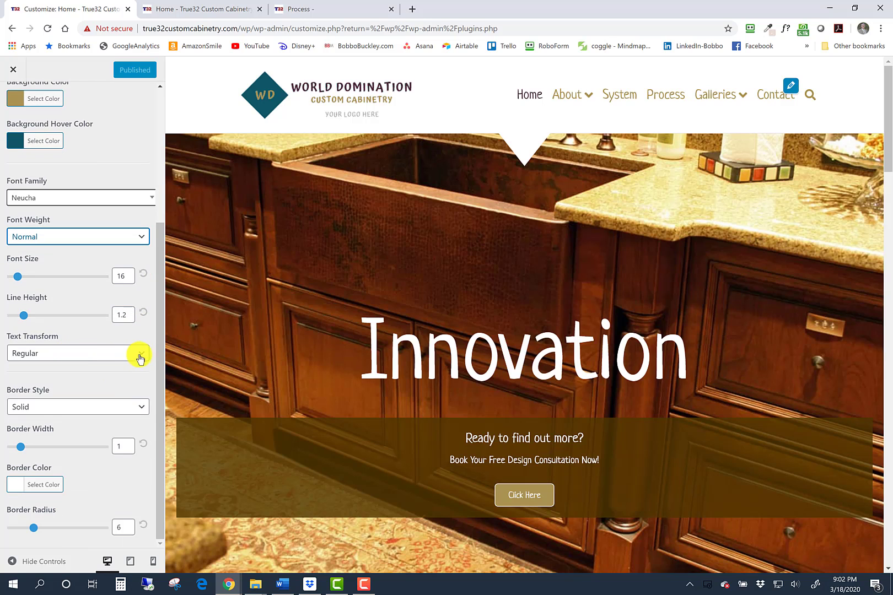
click(135, 352)
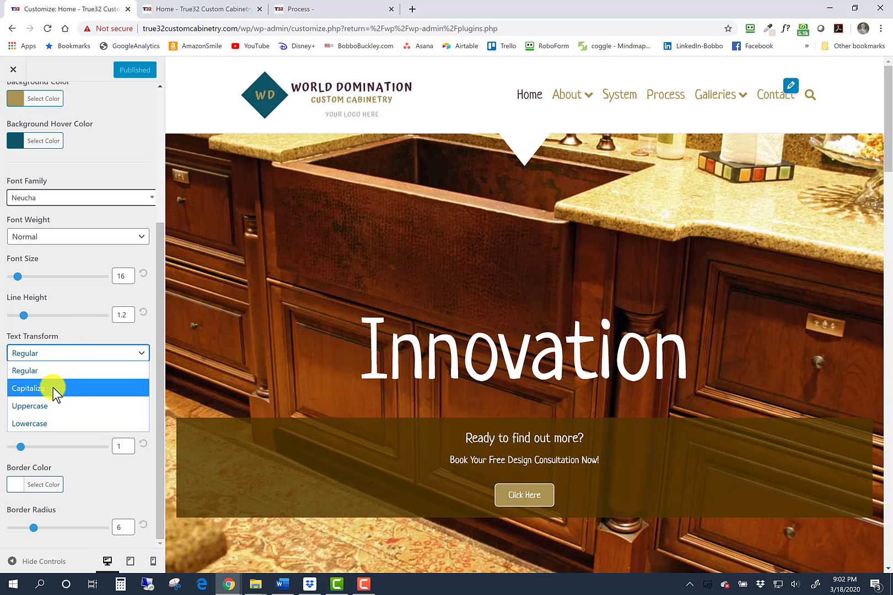
click(70, 346)
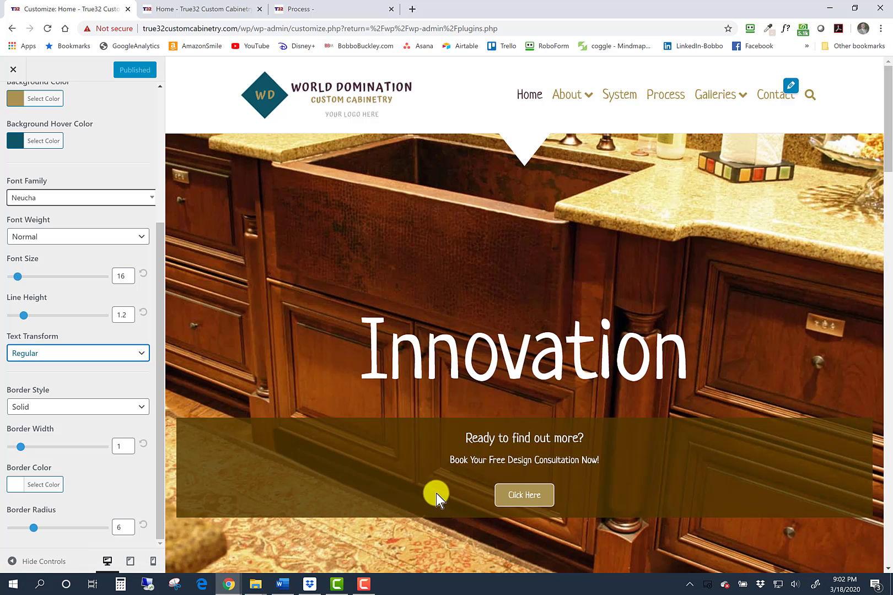
Open the site's Contact page and examine the message form's Send button and its hover style.
click(321, 12)
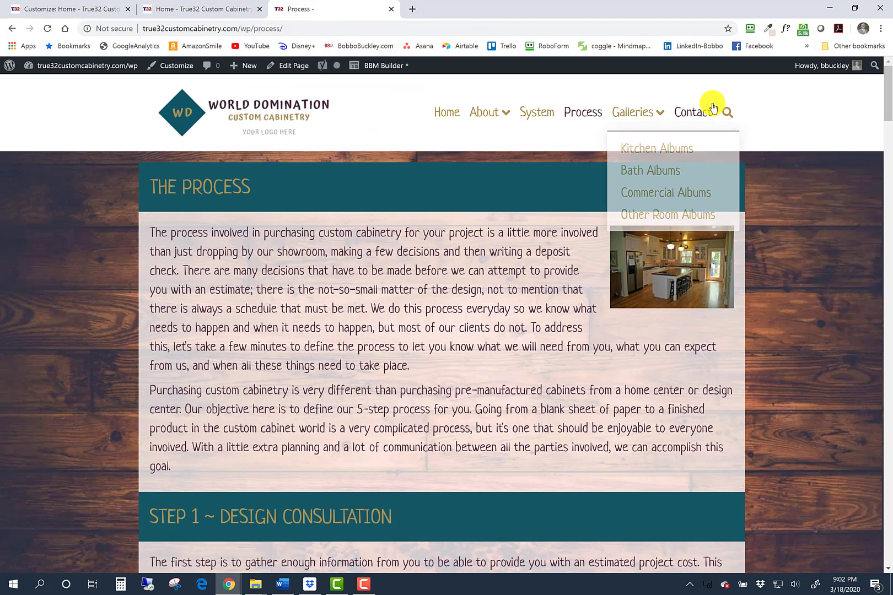
click(693, 118)
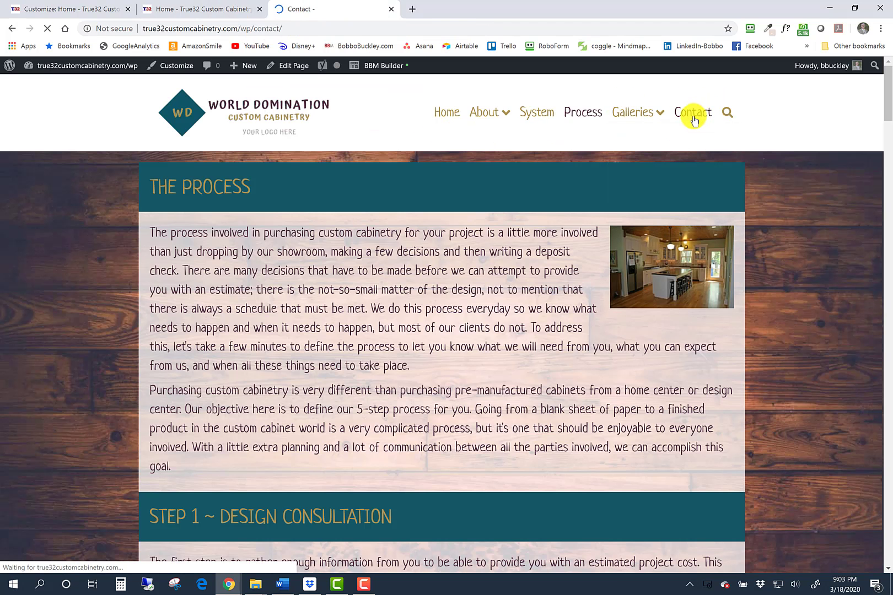
scroll(336, 315, down, 2)
scroll(340, 312, down, 4)
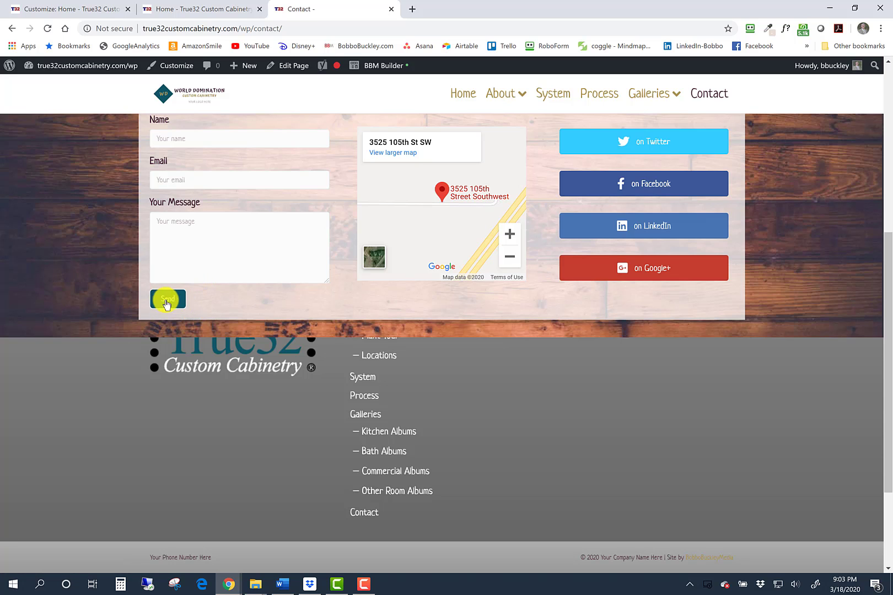
scroll(206, 305, up, 3)
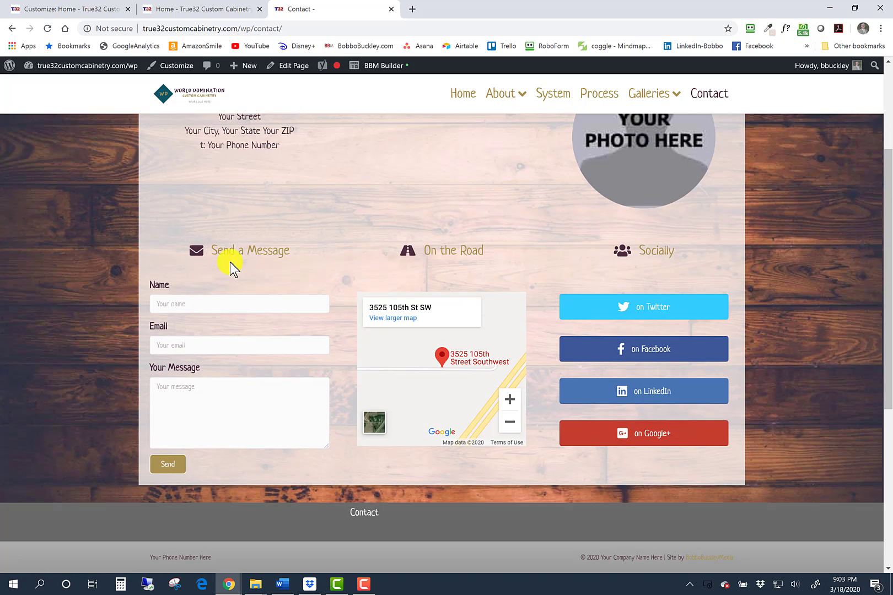
Return to the customizer, recheck the General Buttons style and colors, and review the Accent Color settings.
click(72, 8)
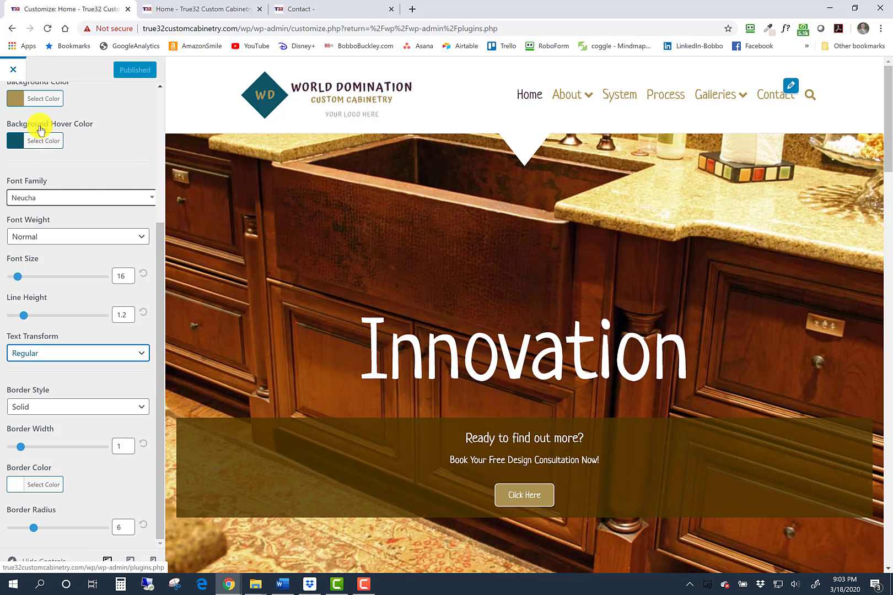
scroll(77, 177, up, 1)
scroll(77, 176, up, 4)
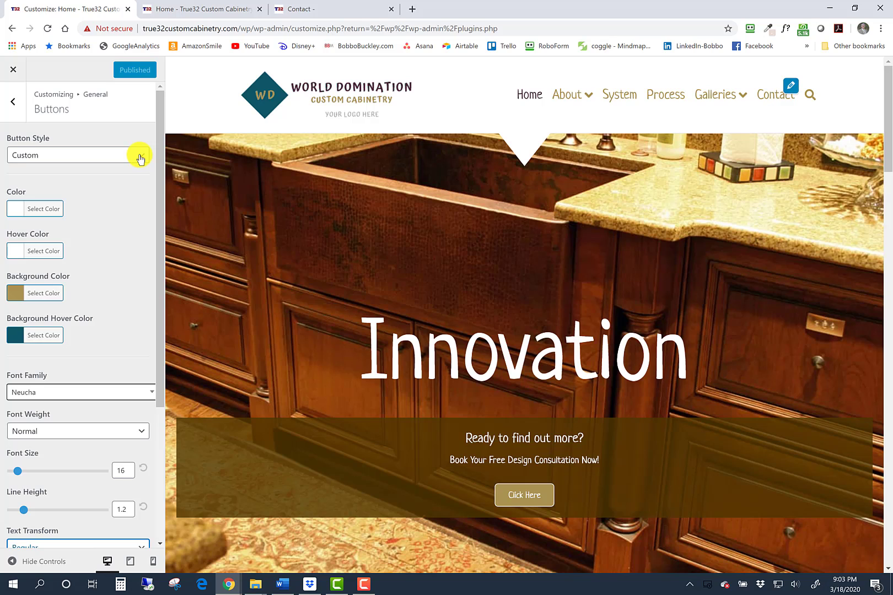
click(15, 103)
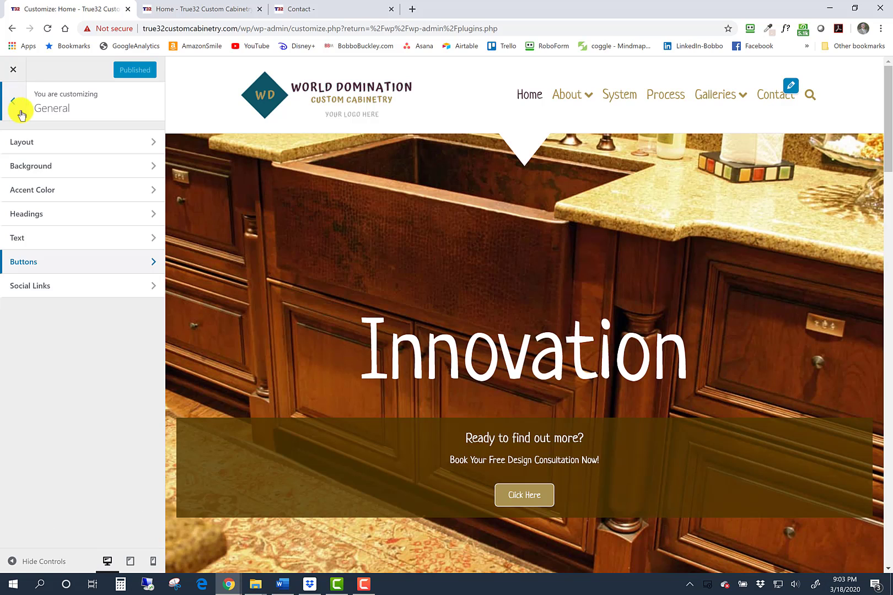
click(133, 191)
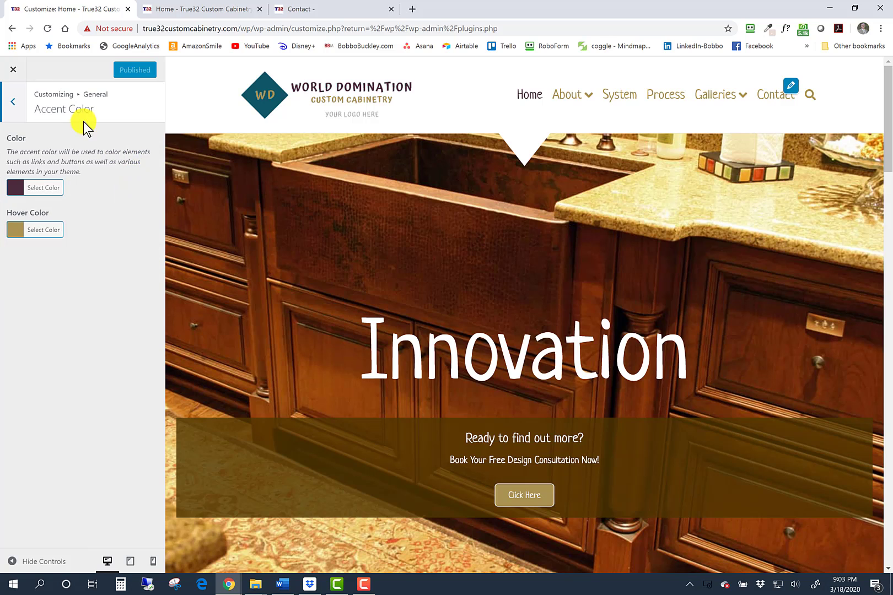
click(14, 101)
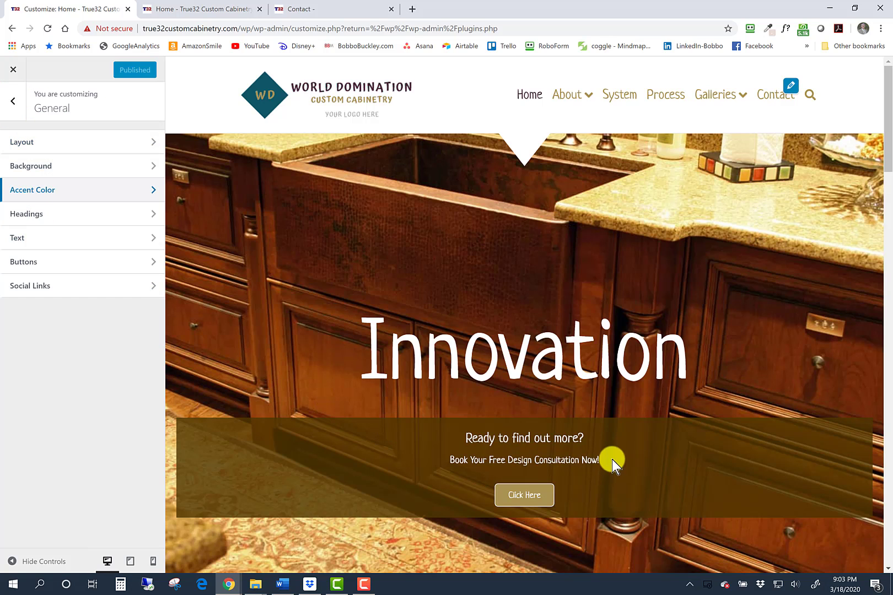
Open the General Social Links settings and review the social icons color and the profile URL fields.
click(123, 292)
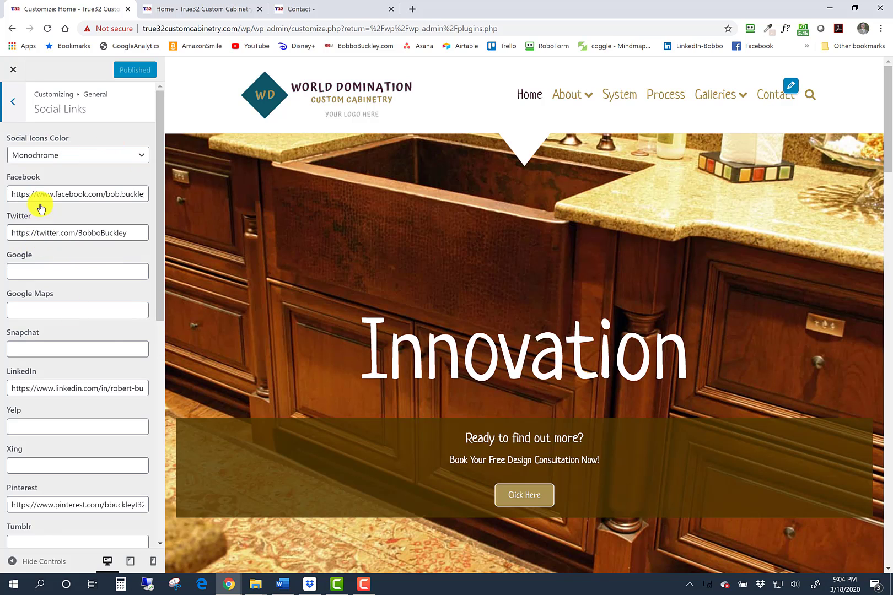
scroll(74, 430, down, 7)
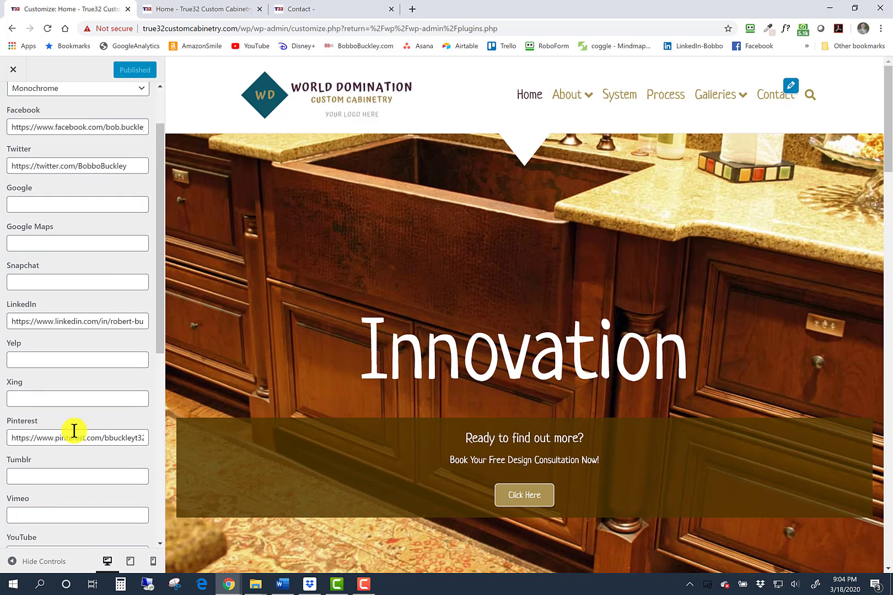
scroll(75, 420, up, 7)
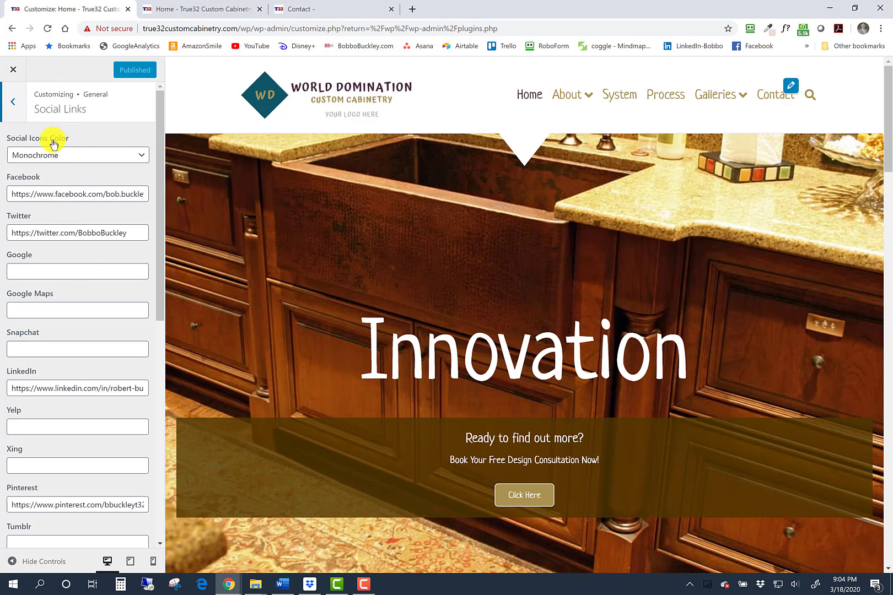
click(13, 105)
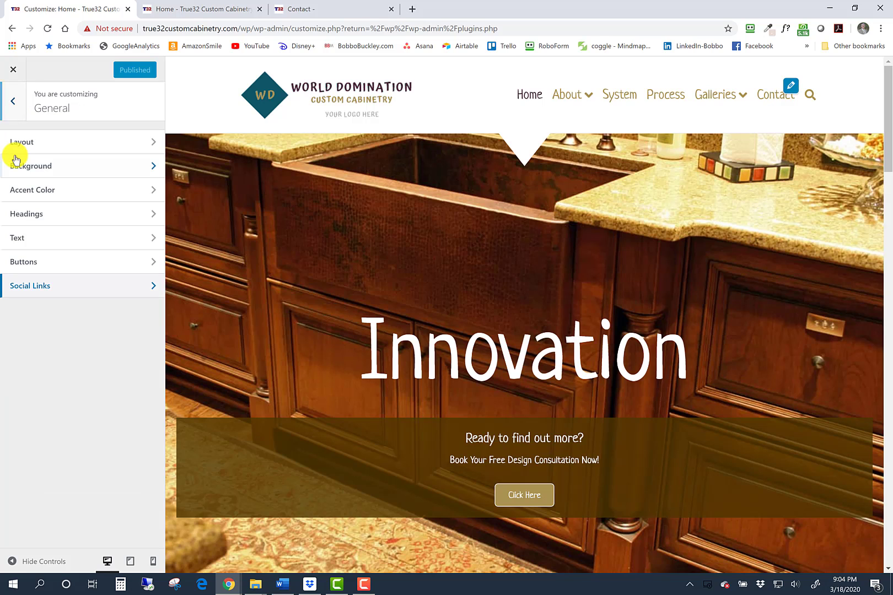
Open the customizer's Header settings and review the Top Bar Layout choices and the Top Bar Style settings.
click(13, 104)
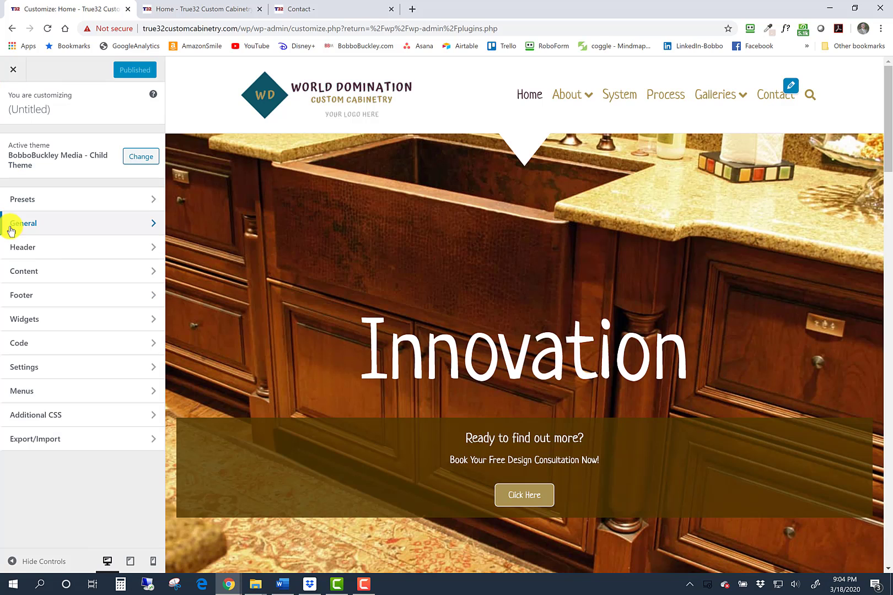
click(104, 255)
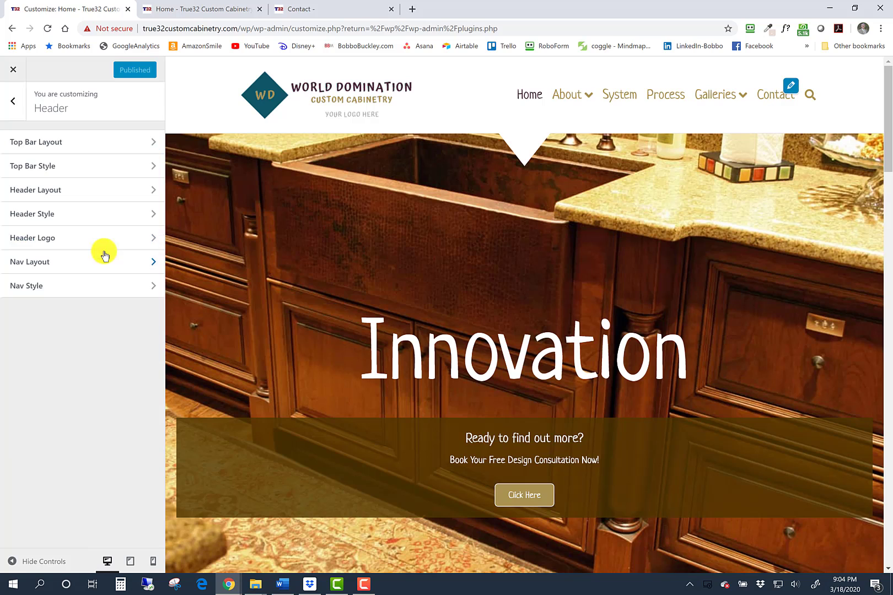
click(127, 144)
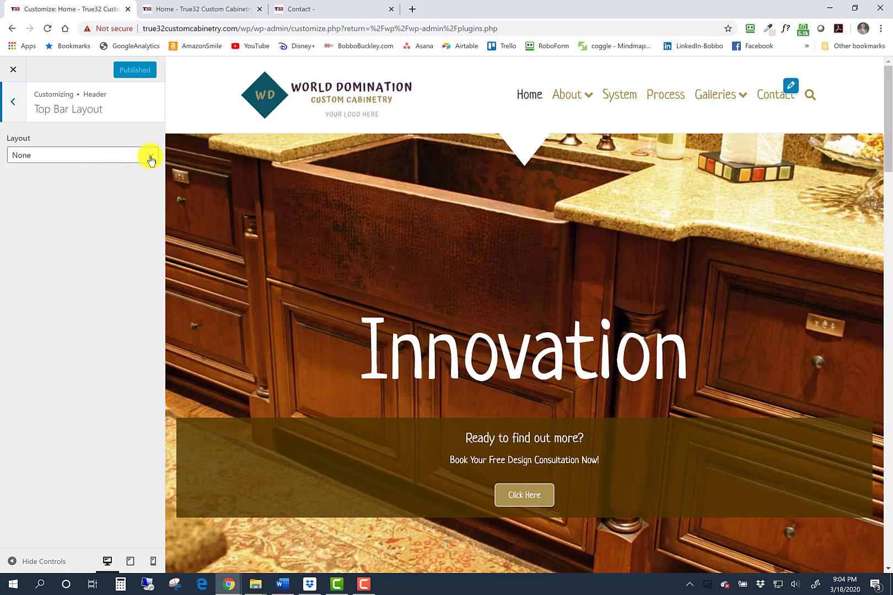
click(149, 158)
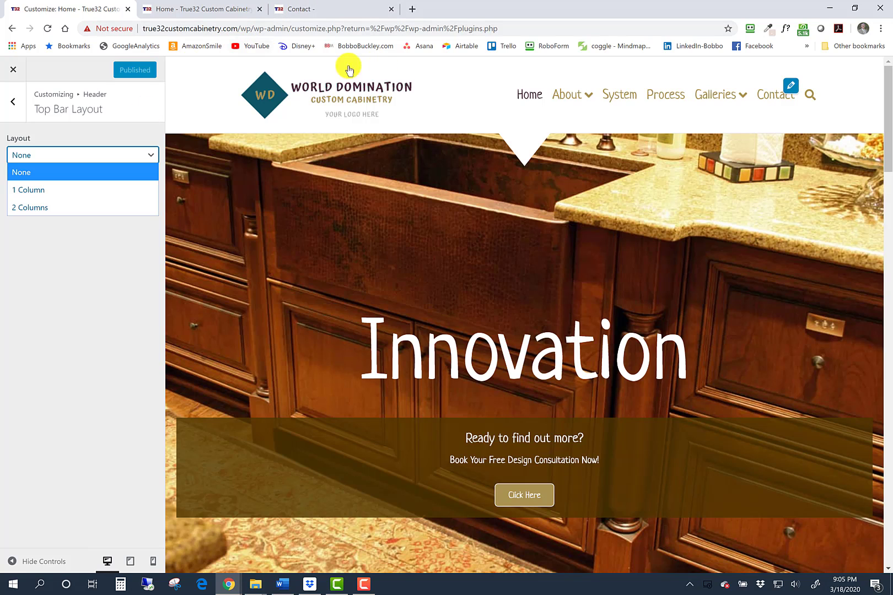
click(12, 102)
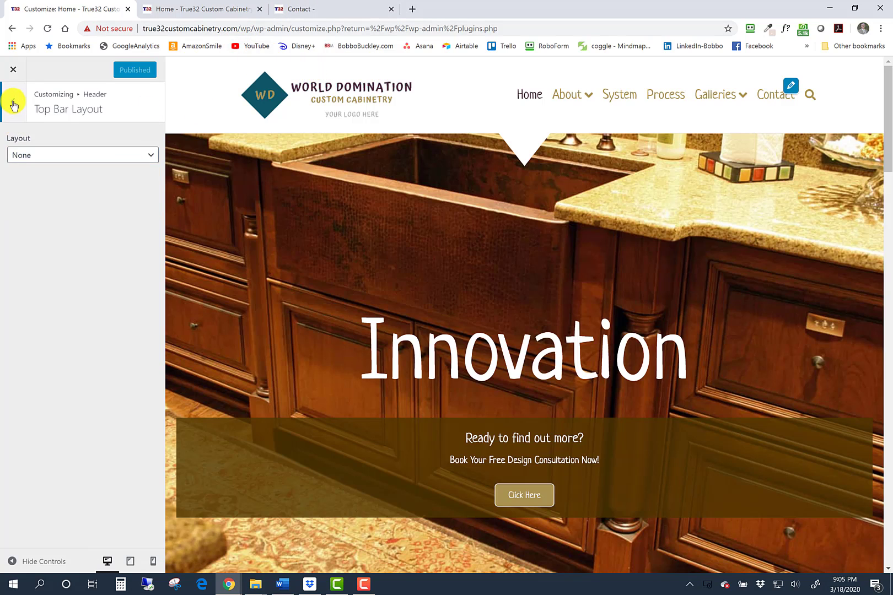
click(62, 165)
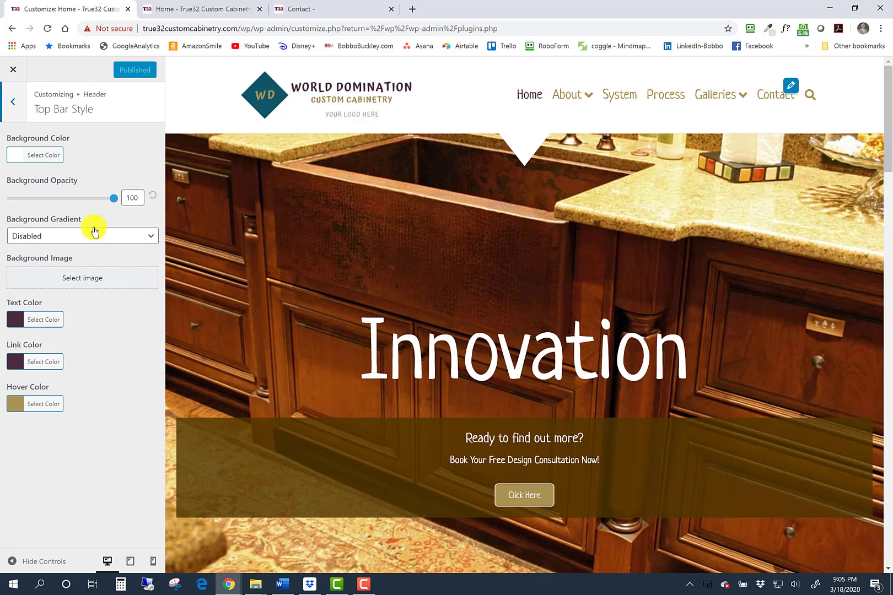
click(11, 98)
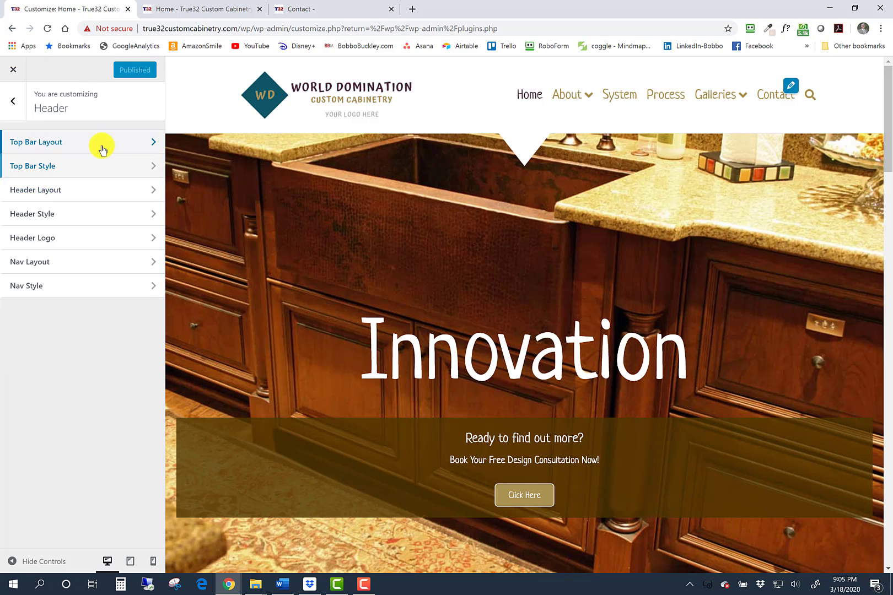
Revisit the Top Bar Layout choices, keep None, and look over the Top Bar Style background and color settings again.
click(100, 146)
click(144, 160)
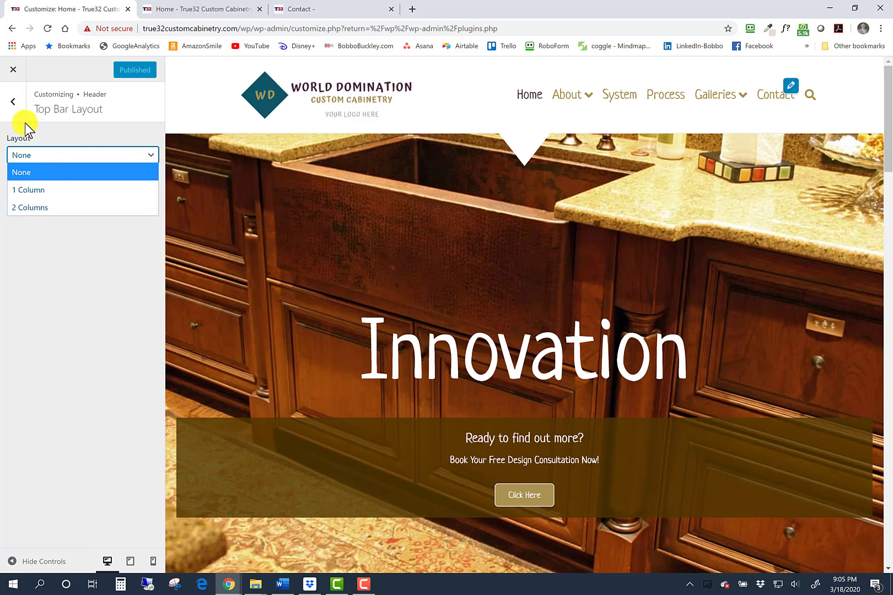
click(17, 110)
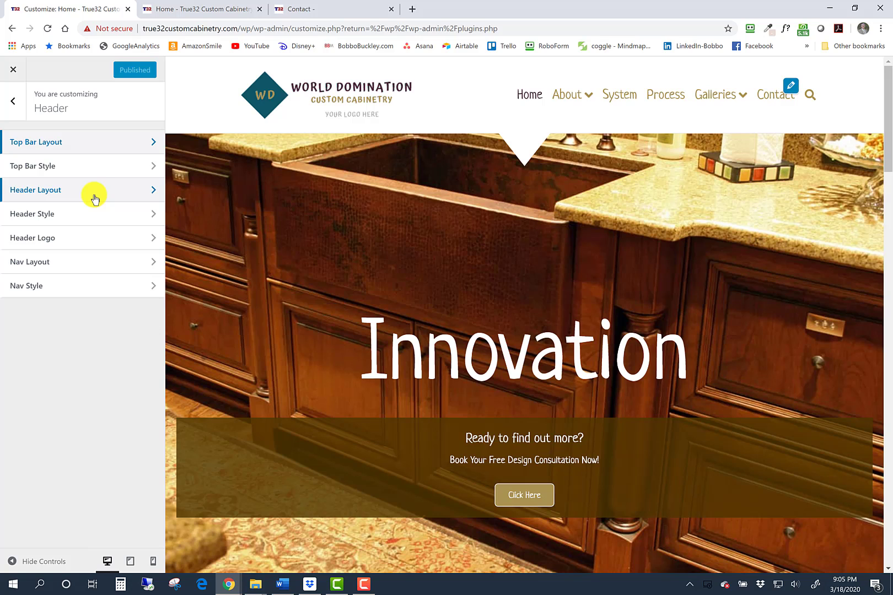
click(112, 166)
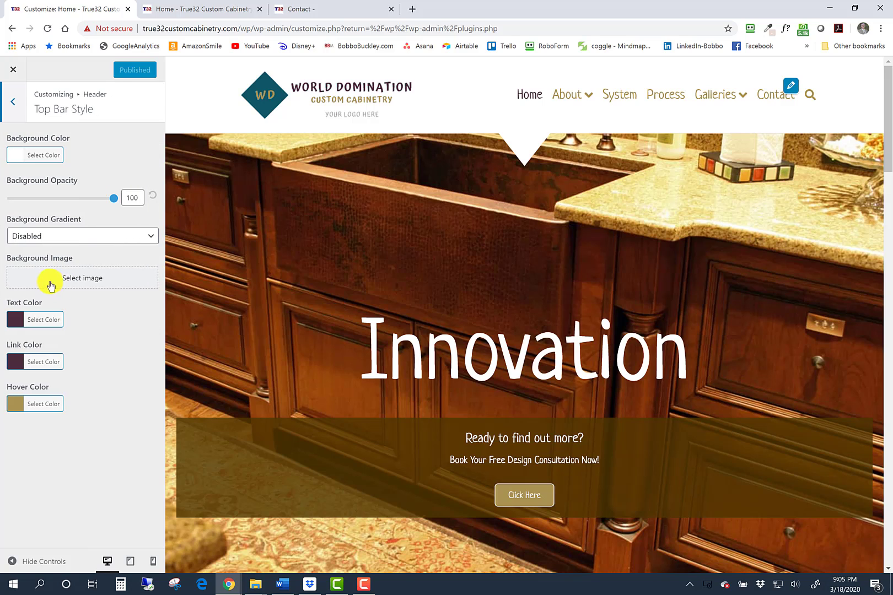
click(15, 104)
Open the Header Layout settings and review the layout and fixed header options, keeping Nav Right and Fade In.
click(82, 190)
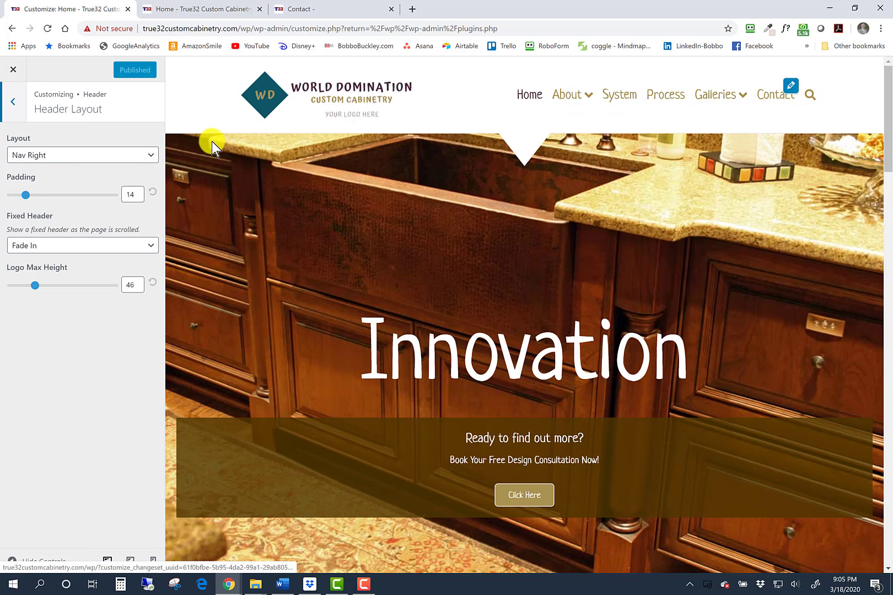
click(149, 158)
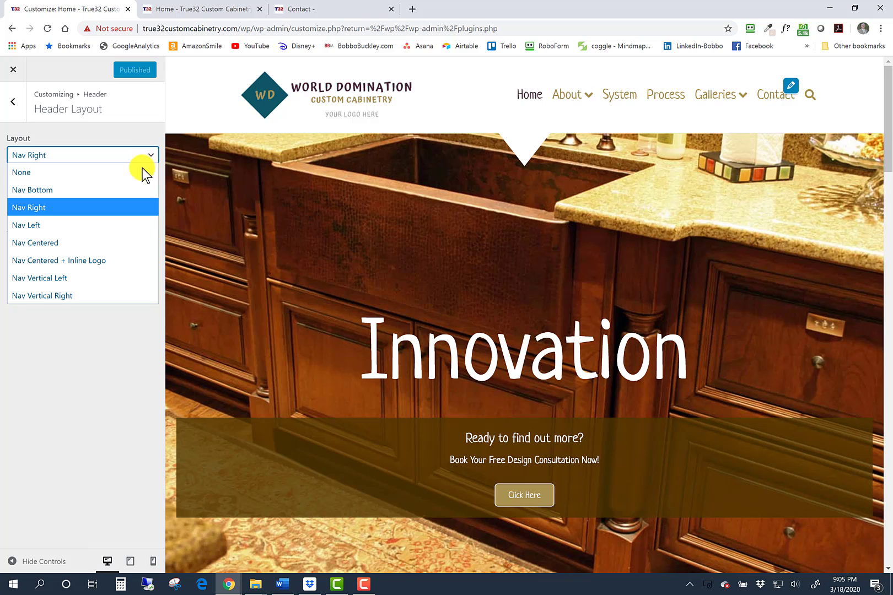
click(105, 136)
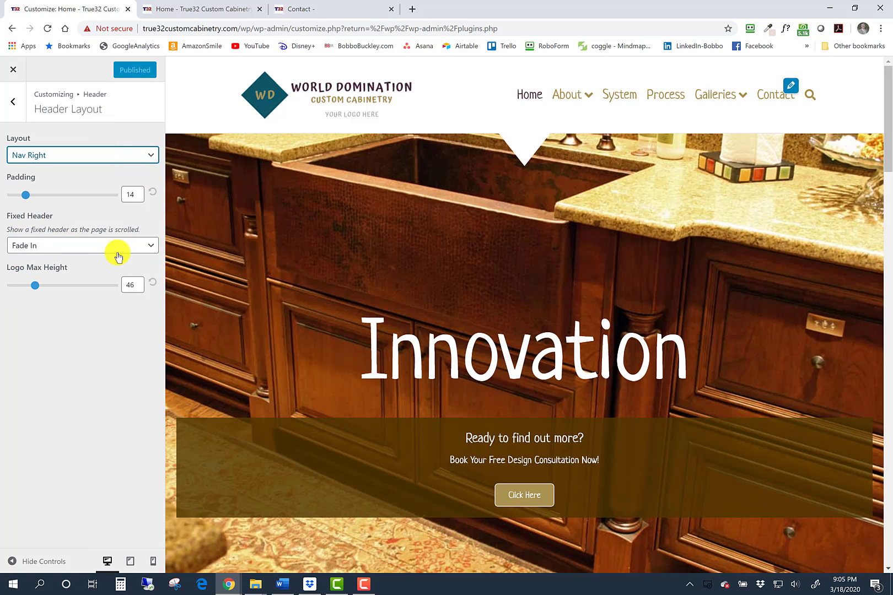
click(151, 248)
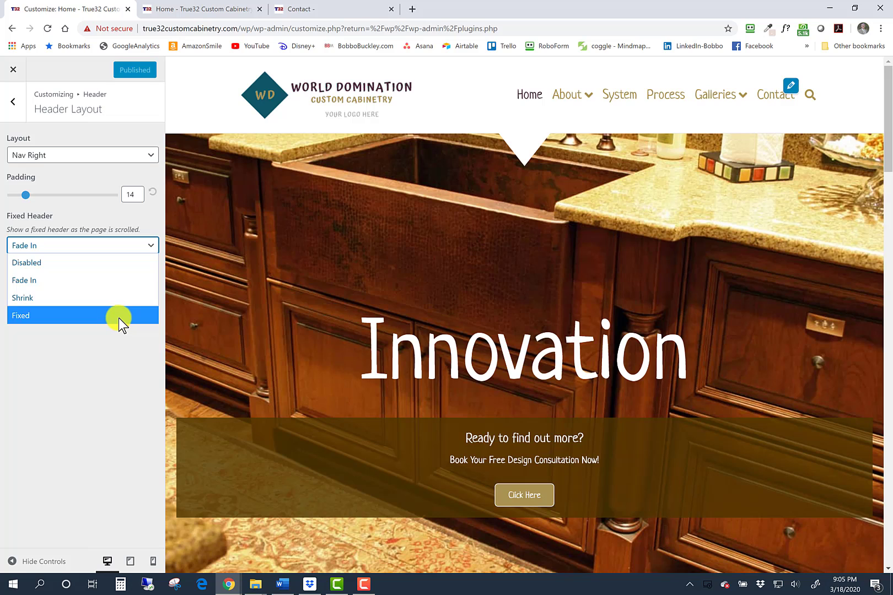
click(106, 216)
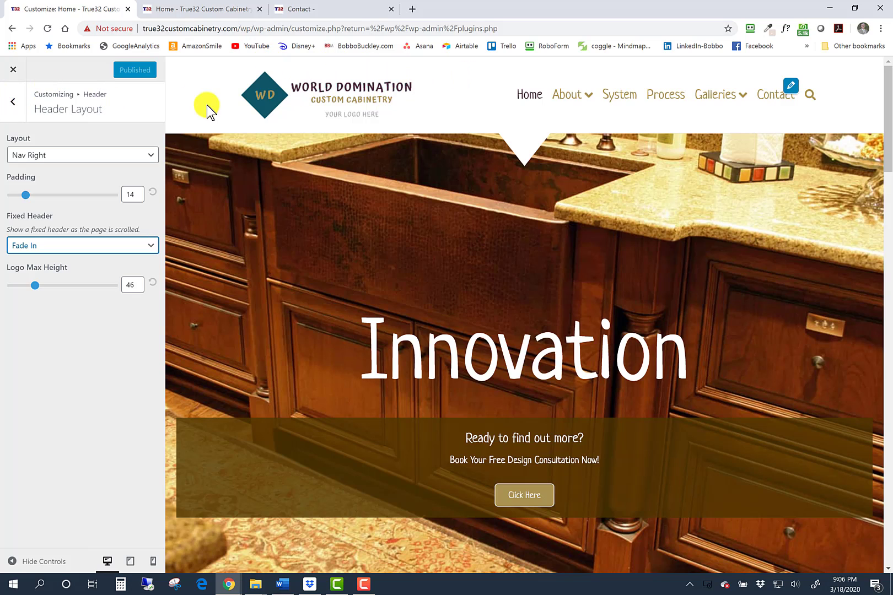
Open the Header Style settings and compare the background, text, link and hover colors with the previewed site header.
click(16, 104)
click(121, 216)
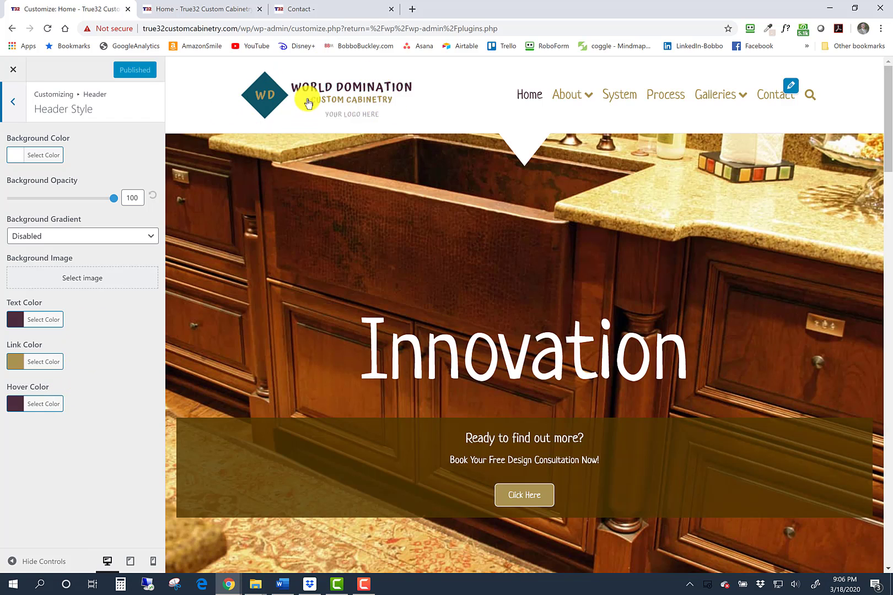
mouse_move(589, 86)
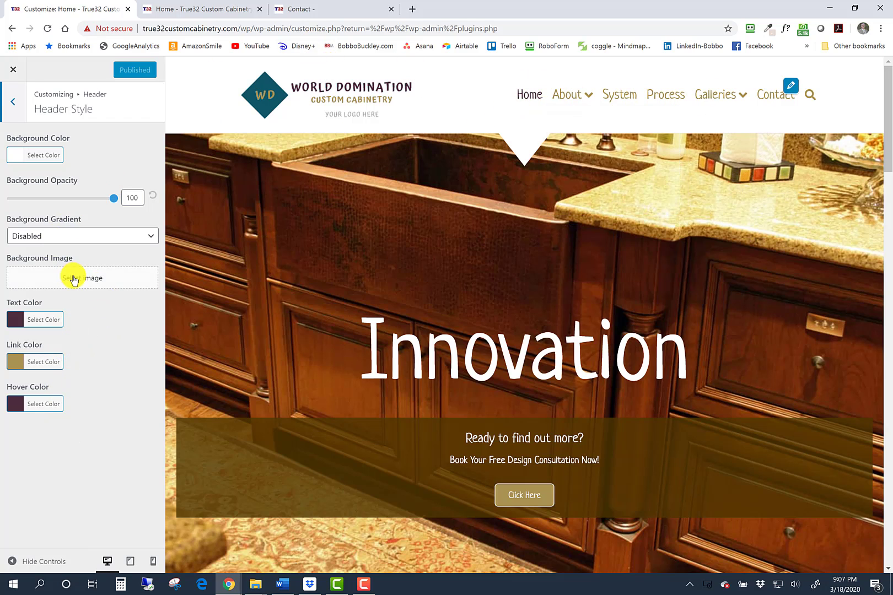
Open the kingdomcustomcabinetry.com home page in a new browser tab.
click(411, 9)
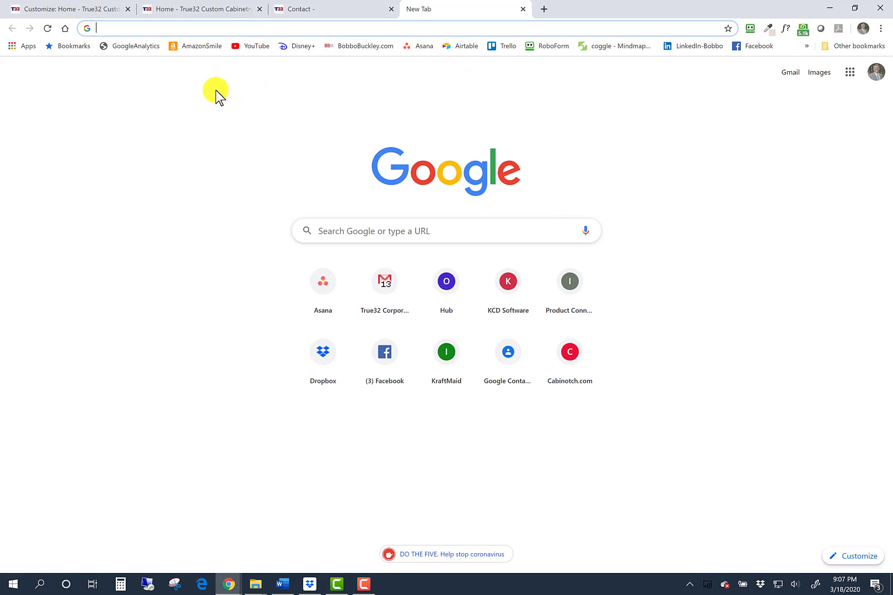
text(king)
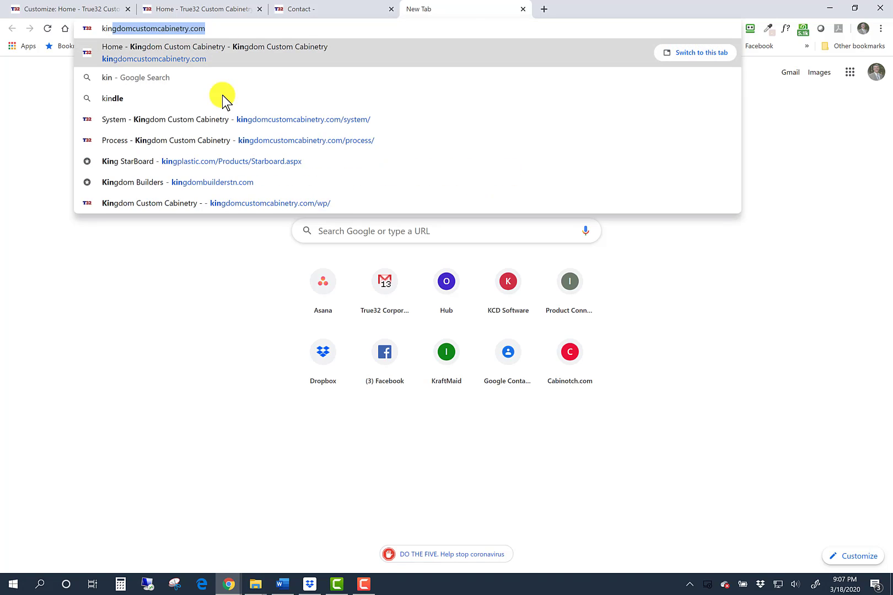
text(dom)
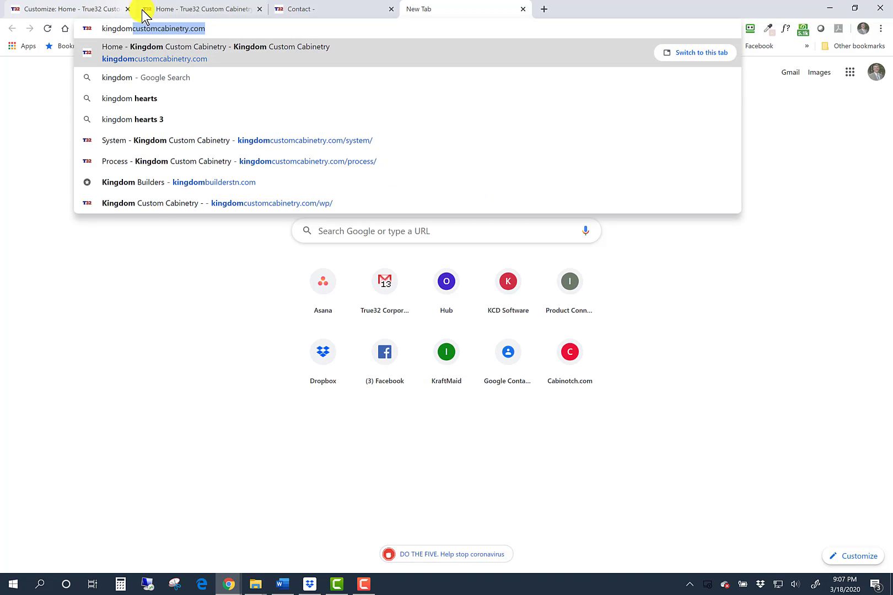
click(219, 55)
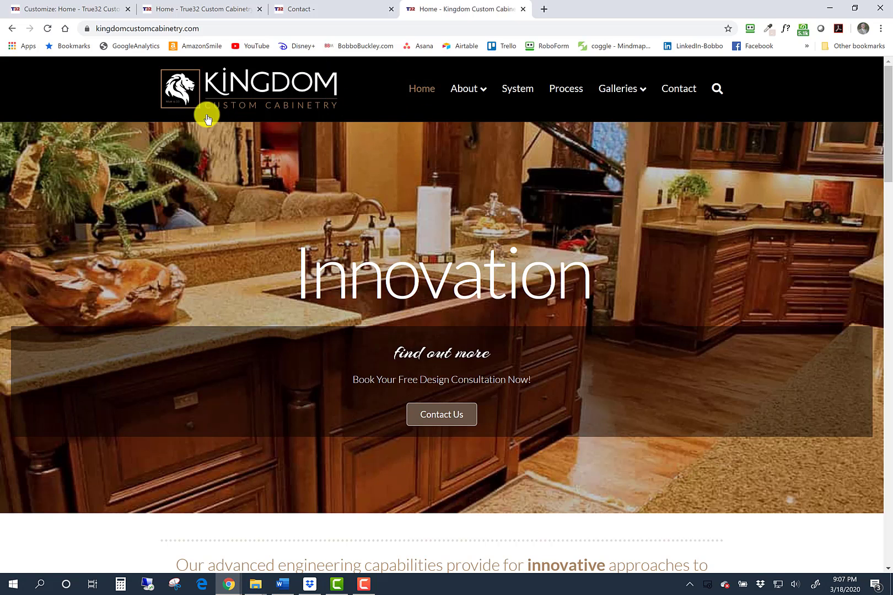
Examine the Kingdom Custom Cabinetry home page down to its footer and back, watching how its black header behaves.
scroll(419, 189, down, 1)
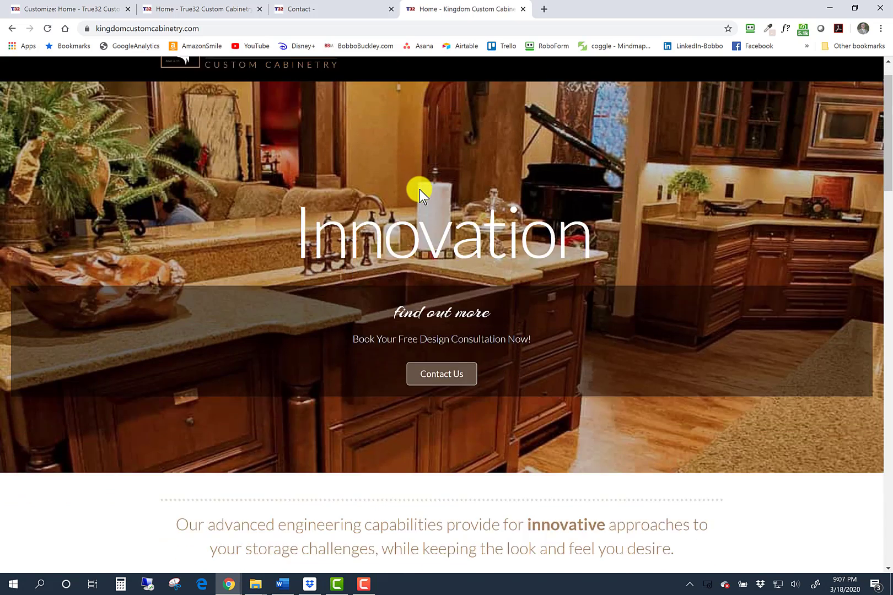
scroll(419, 190, down, 10)
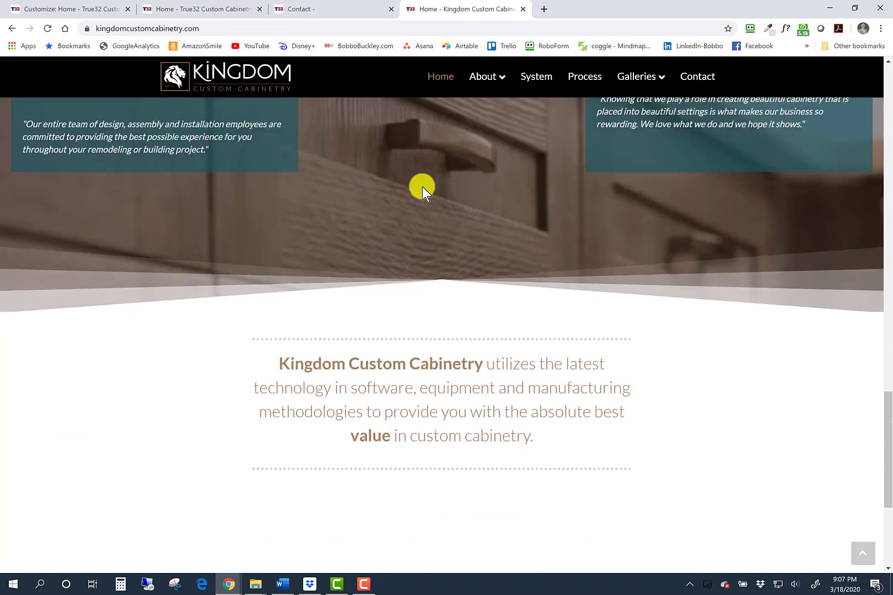
scroll(422, 187, down, 4)
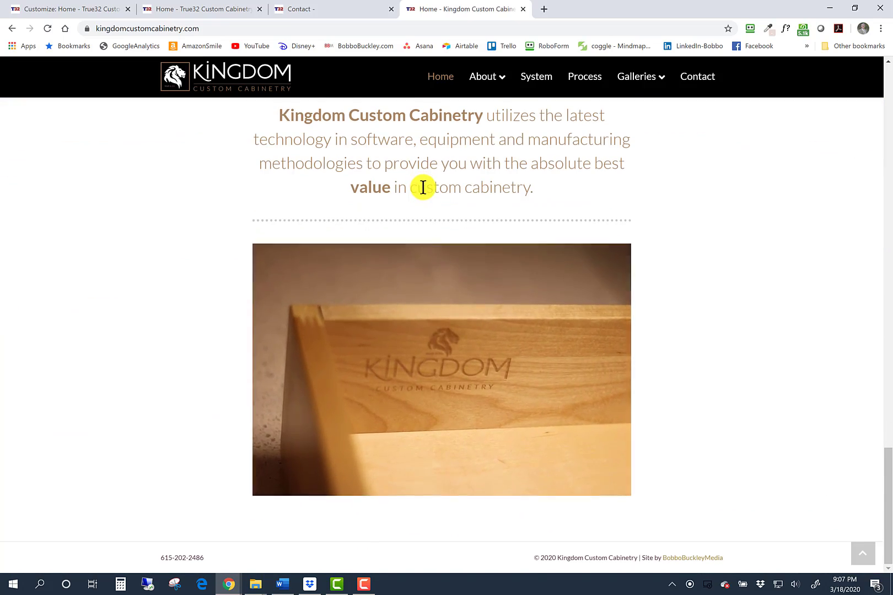
scroll(422, 187, up, 12)
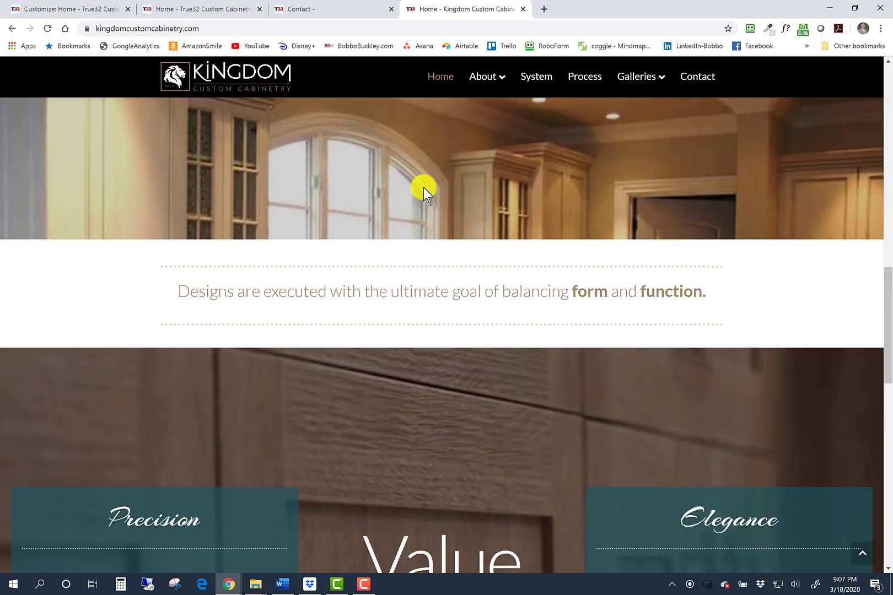
scroll(424, 187, up, 15)
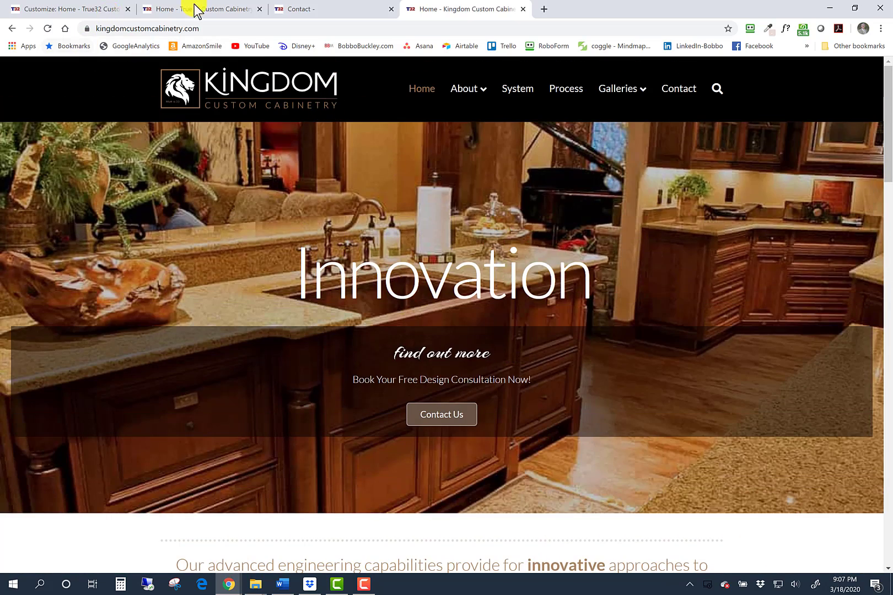
Go from the Contact page back to the customizer and review the Header Logo image options, including the retina, fade-in and mobile logos.
click(335, 9)
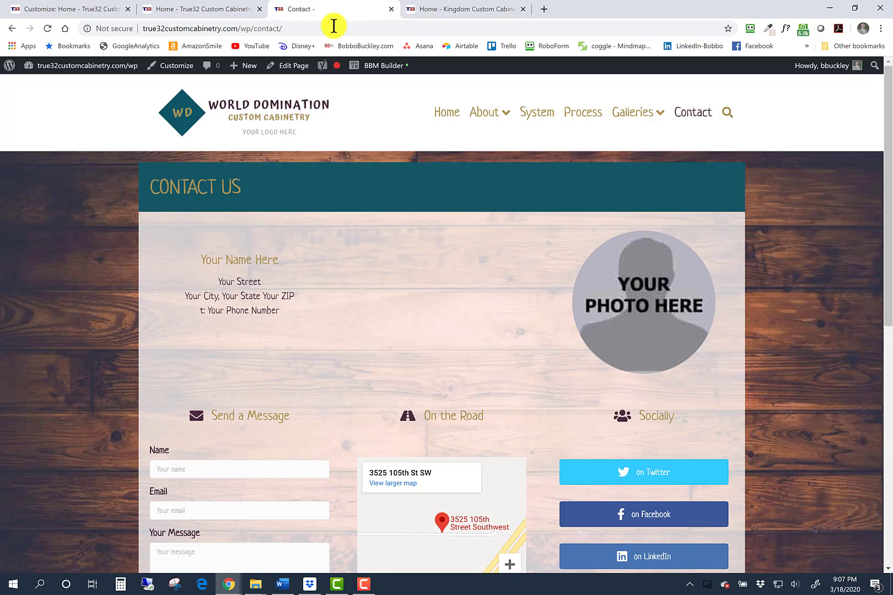
click(60, 8)
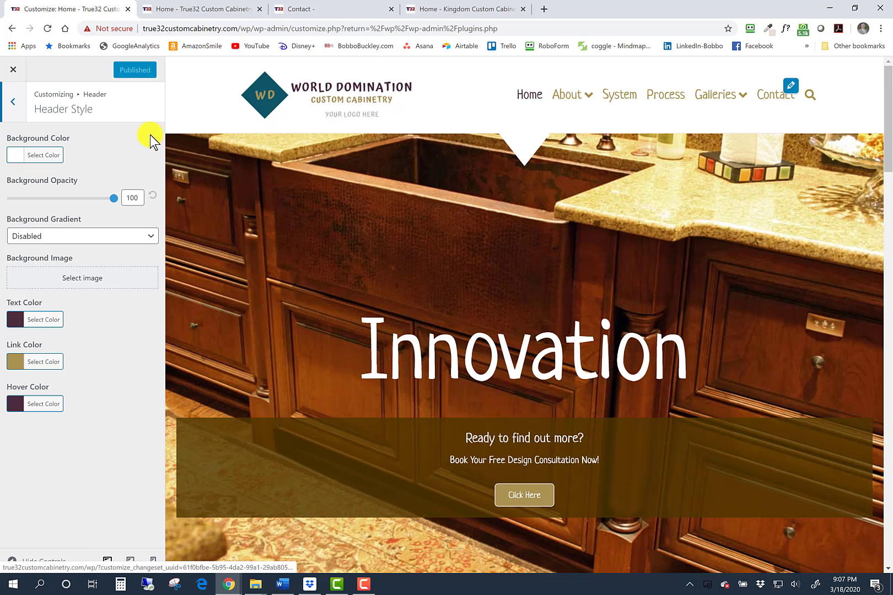
click(14, 103)
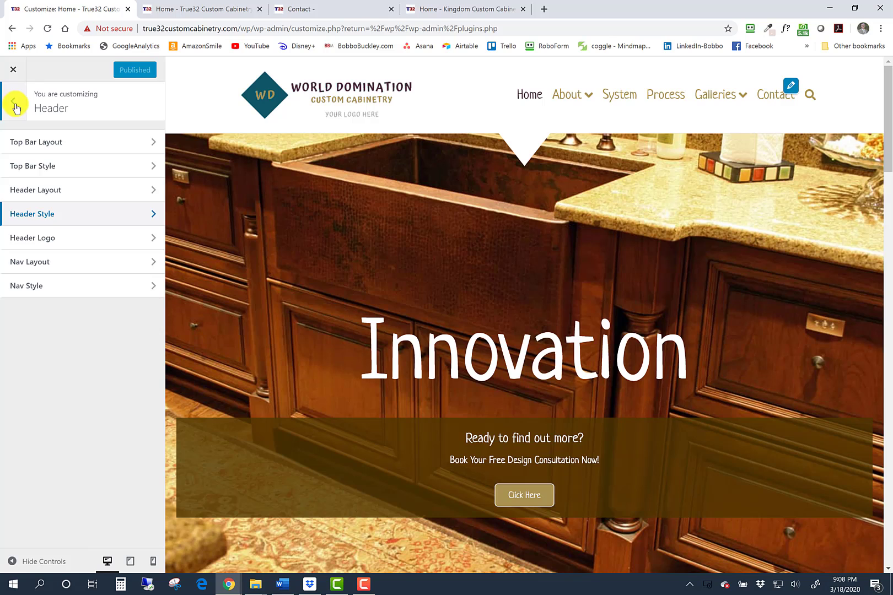
click(142, 242)
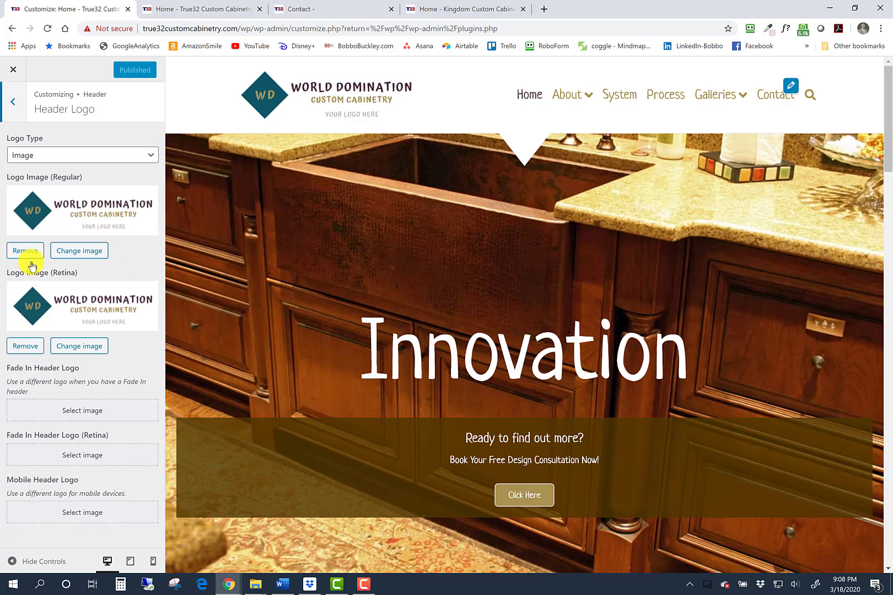
click(13, 104)
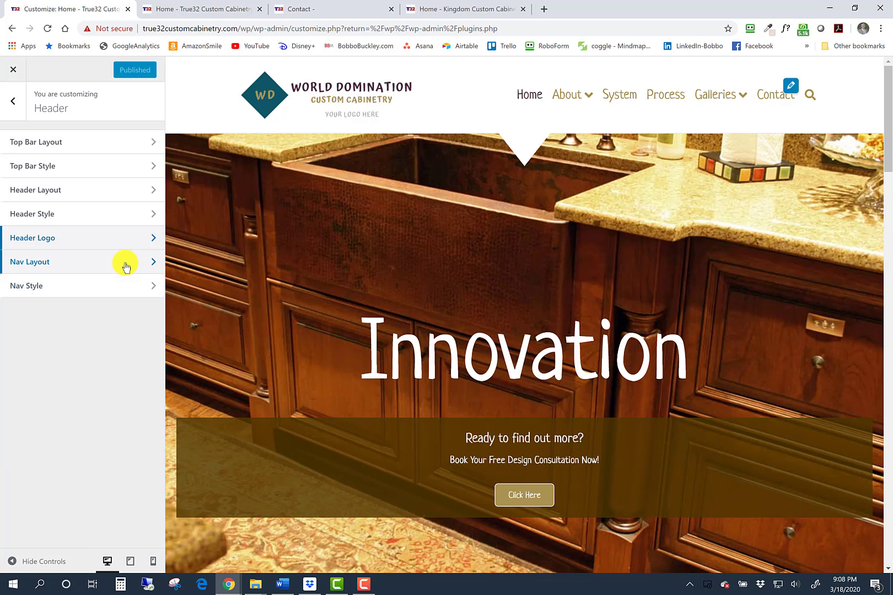
Open the Nav Layout settings and review the Responsive Nav Layout choices, keeping Dropdown.
click(125, 266)
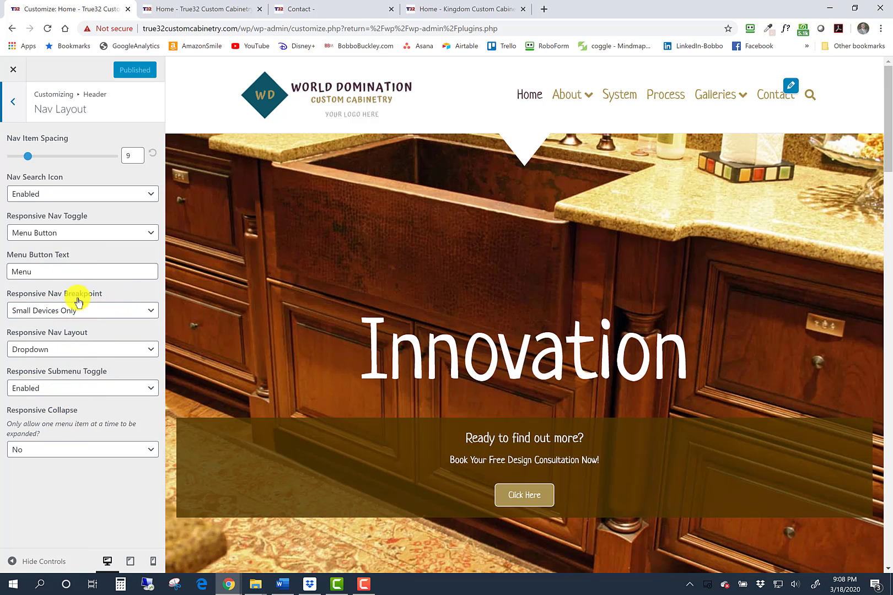
click(149, 353)
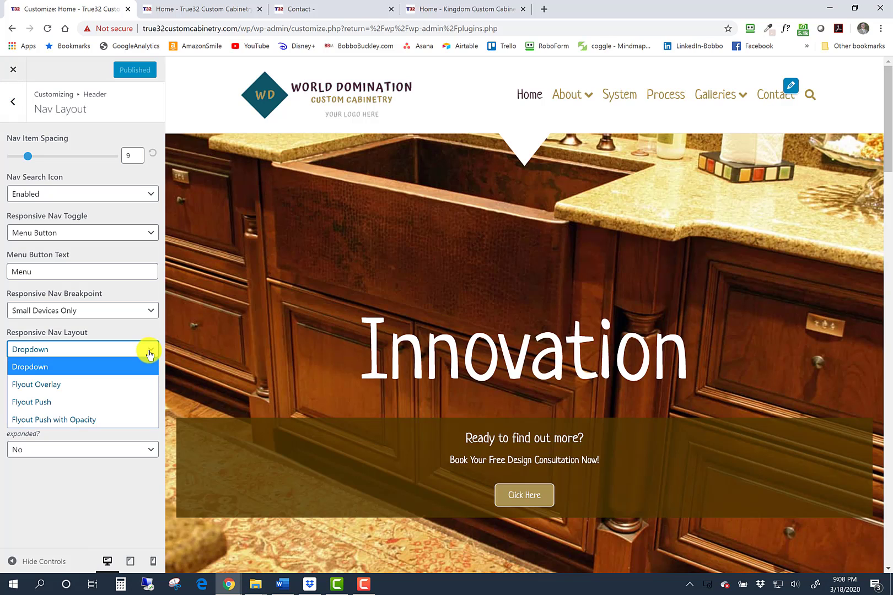
click(149, 352)
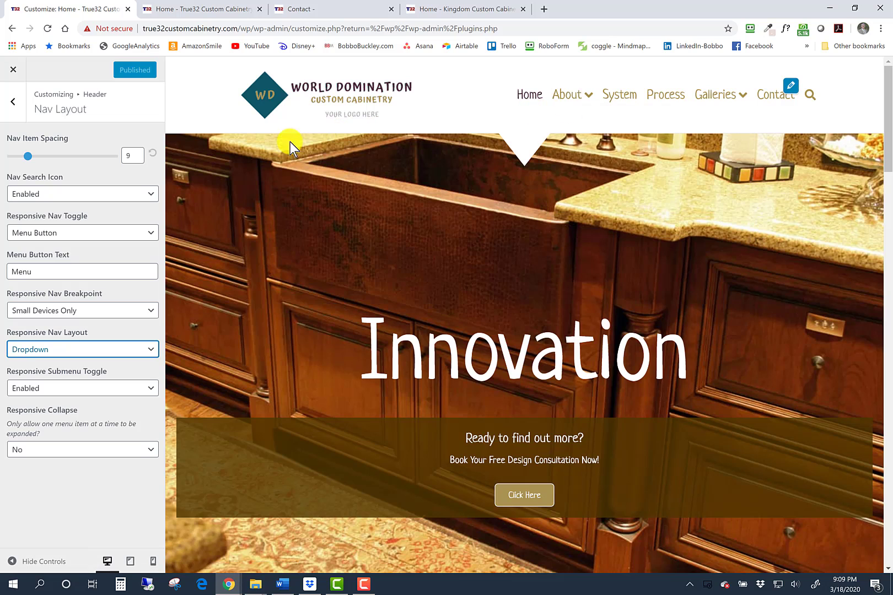
click(15, 105)
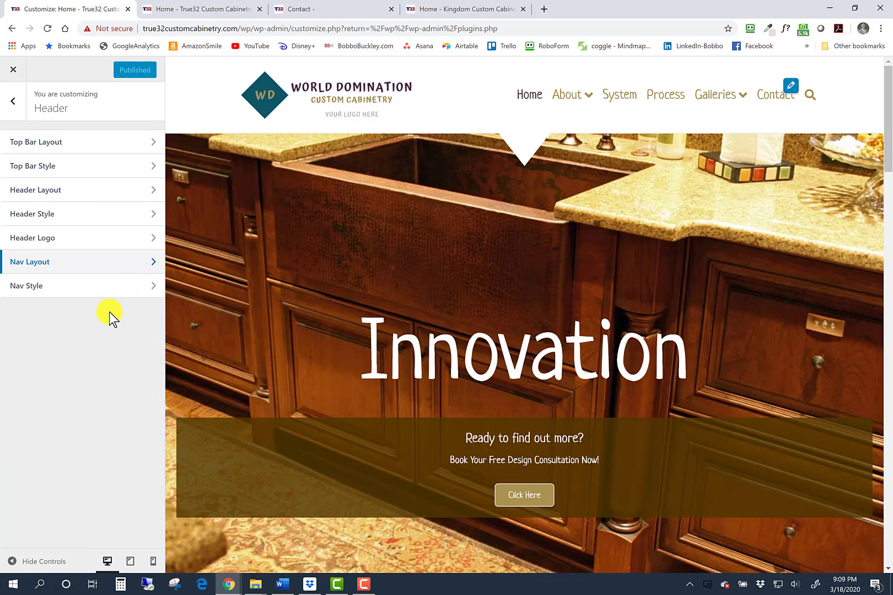
Review the Nav Style colors and font settings against the previewed menu, and return to the main customizer sections.
click(113, 290)
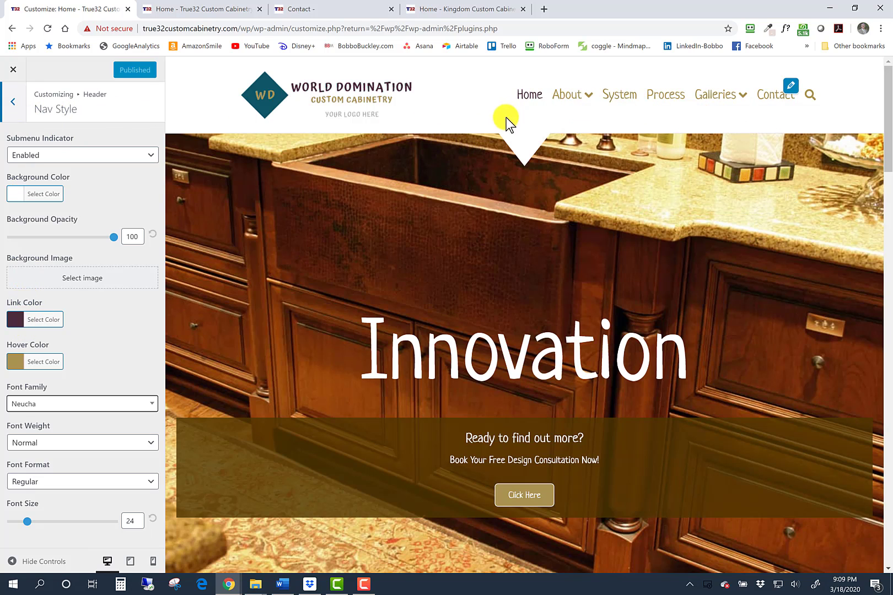
click(14, 104)
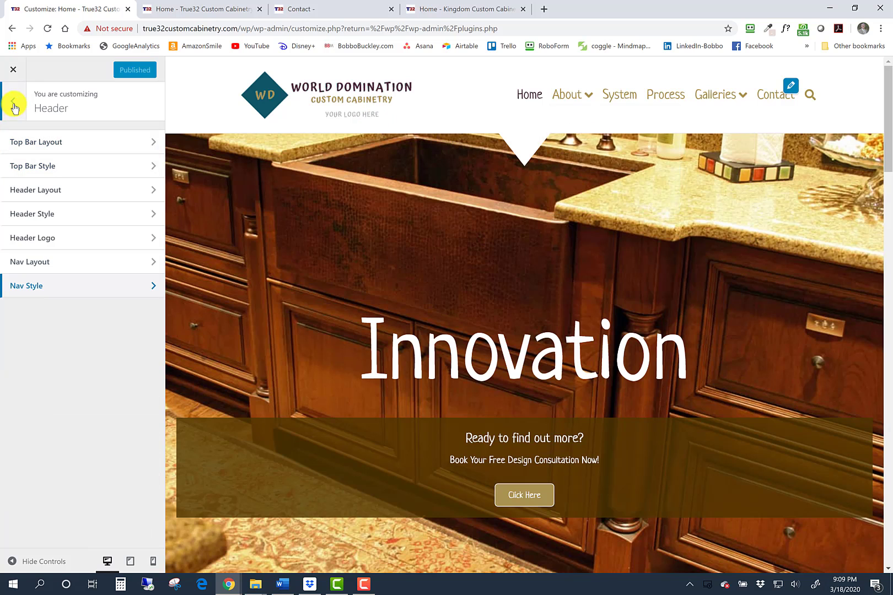
click(15, 105)
Open the Content section and look at the Contact page's content background in its browser tab before returning to the customizer.
click(116, 281)
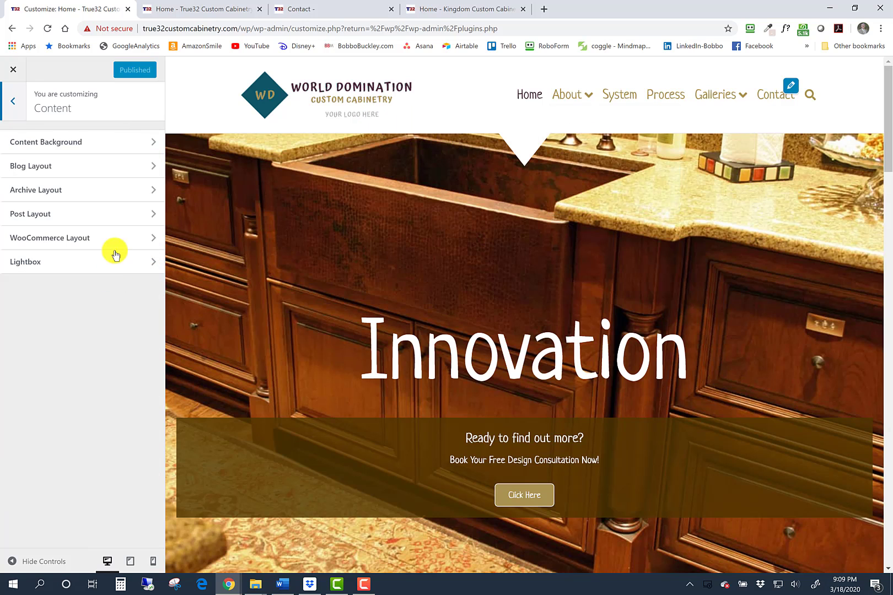
click(492, 10)
key(ctrl+shift+Tab)
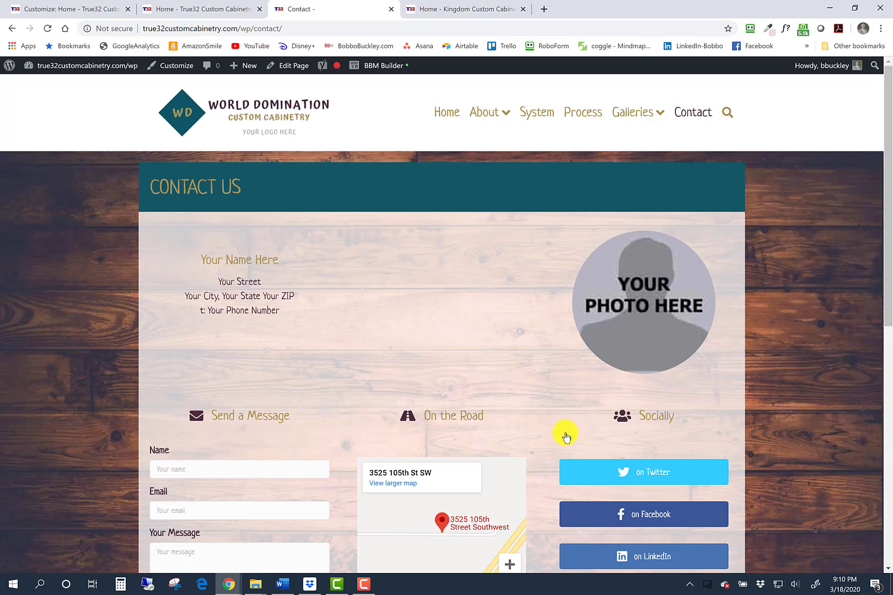
key(ctrl+shift+Tab)
click(94, 8)
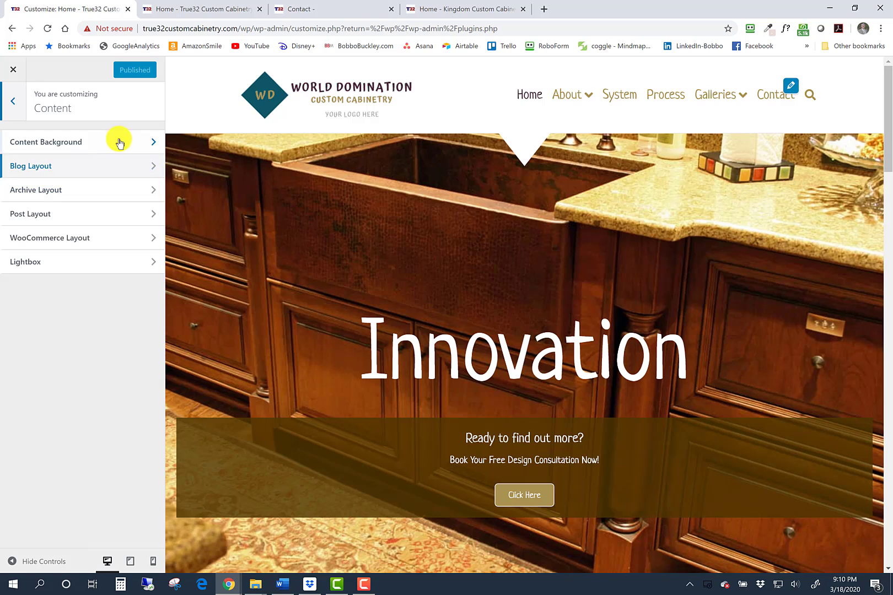
Review the Content Background and Lightbox settings in the Content section, and return to the main customizer sections.
click(153, 146)
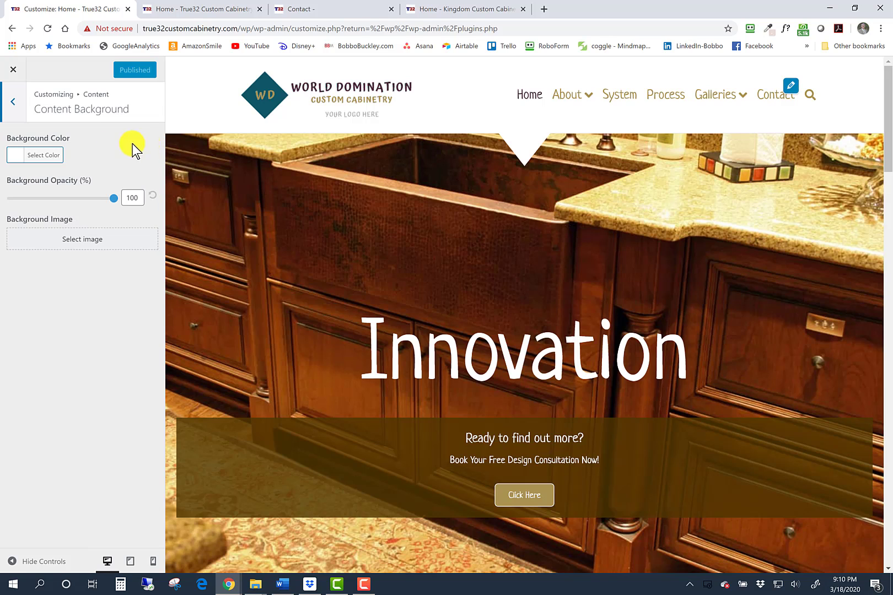
click(14, 103)
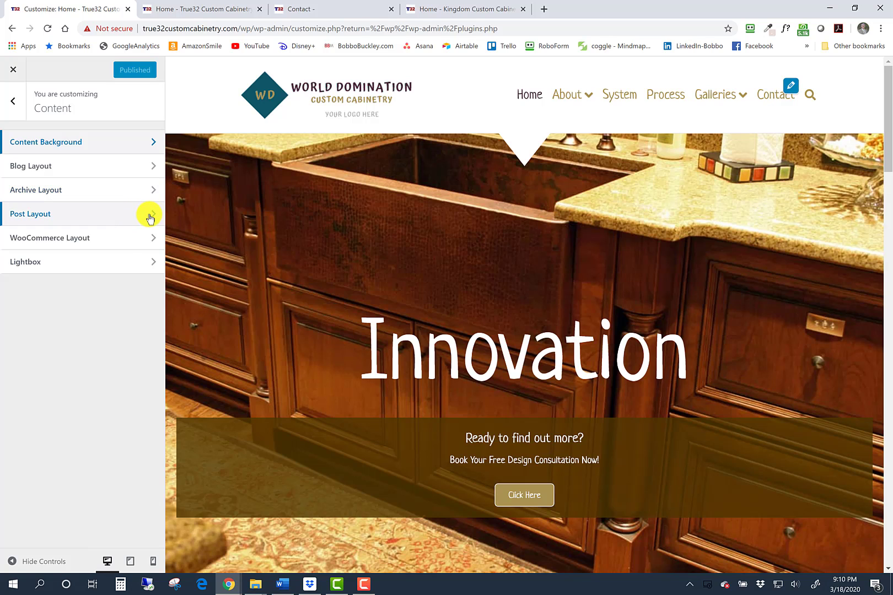
click(130, 261)
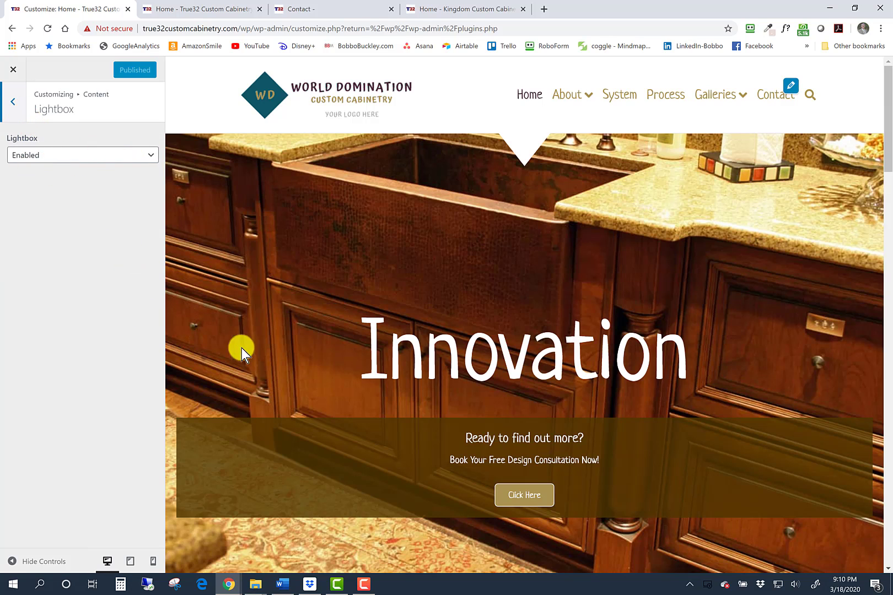
click(13, 102)
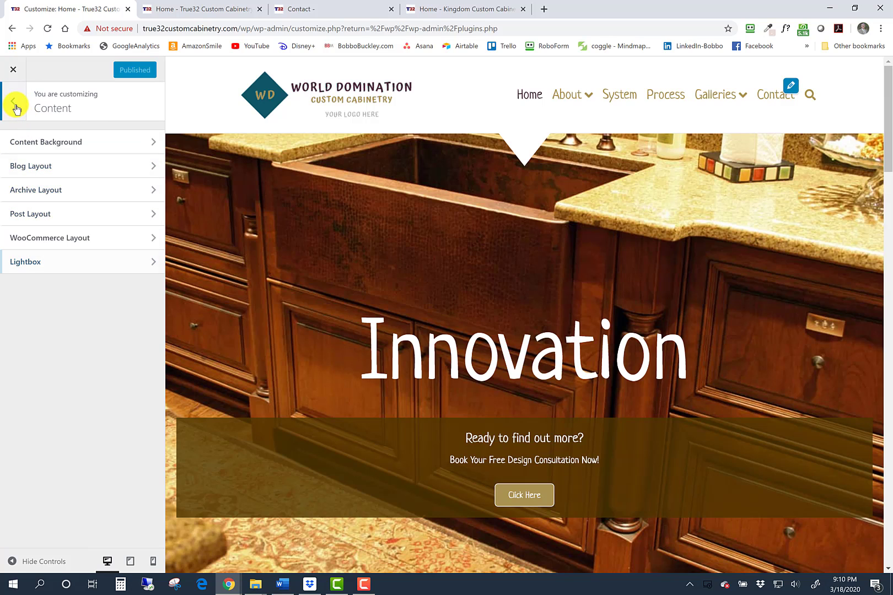
click(15, 106)
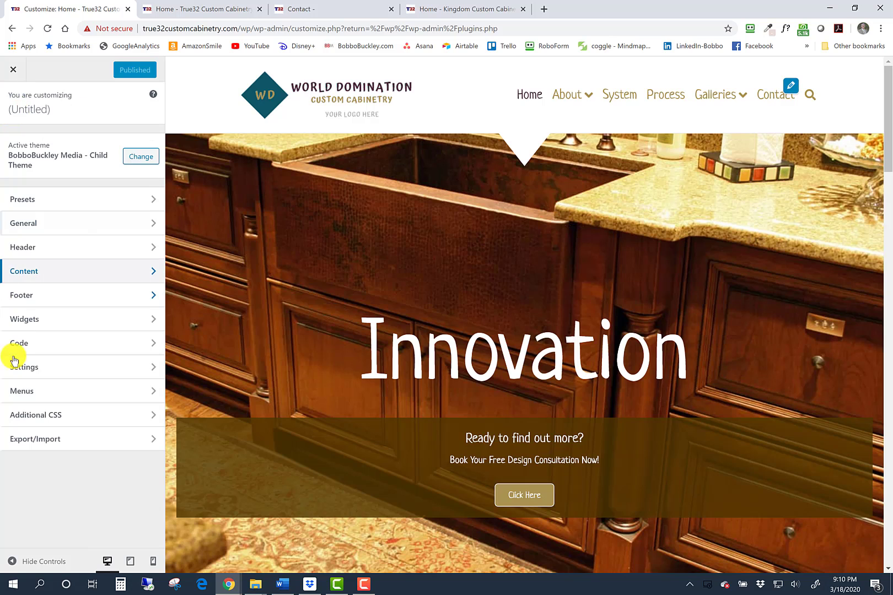
Look through the Footer section's entries and review the widgets assigned to Footer Column 1.
click(127, 300)
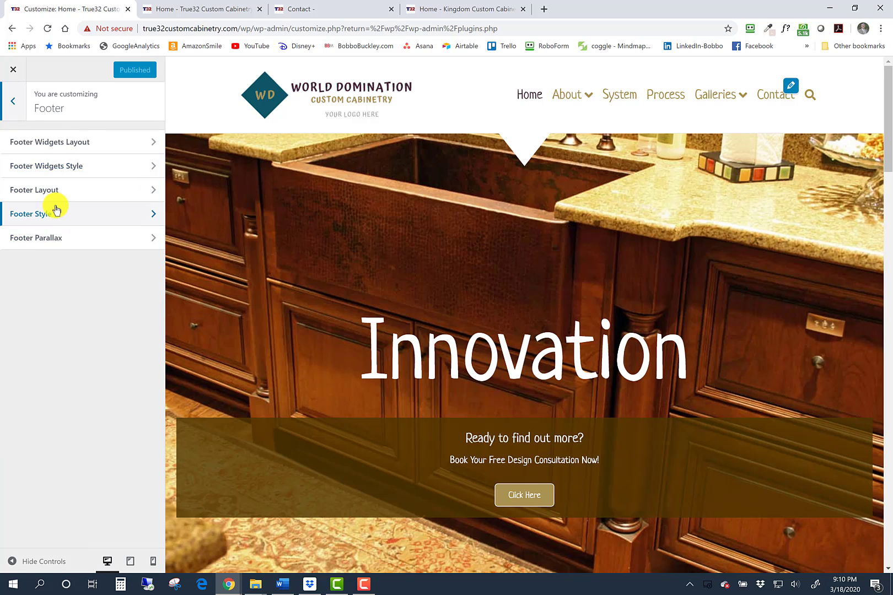
click(16, 106)
click(106, 322)
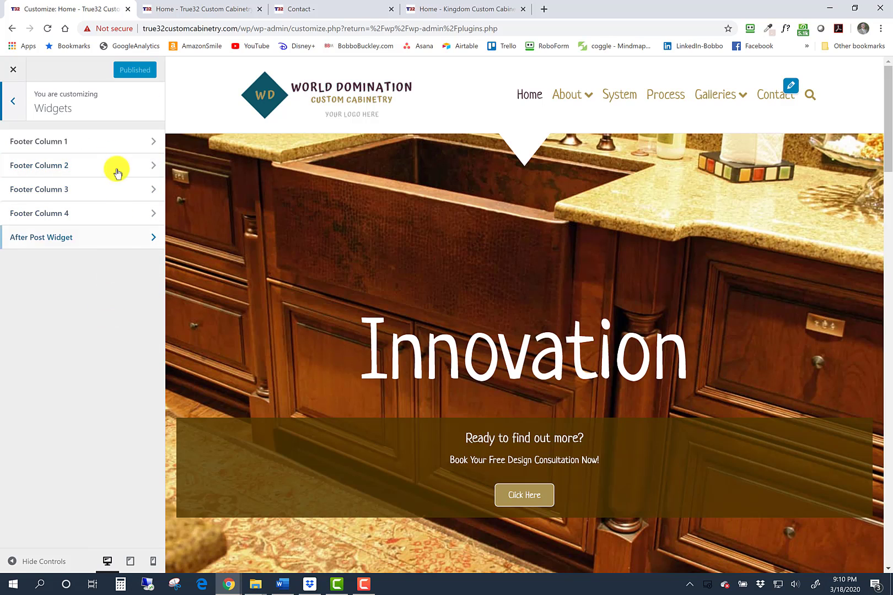
click(147, 144)
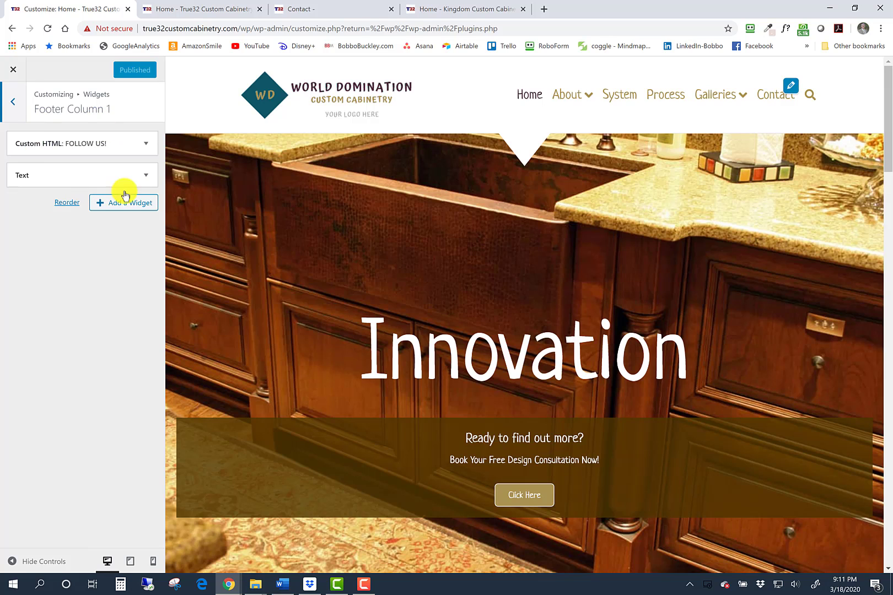
click(14, 106)
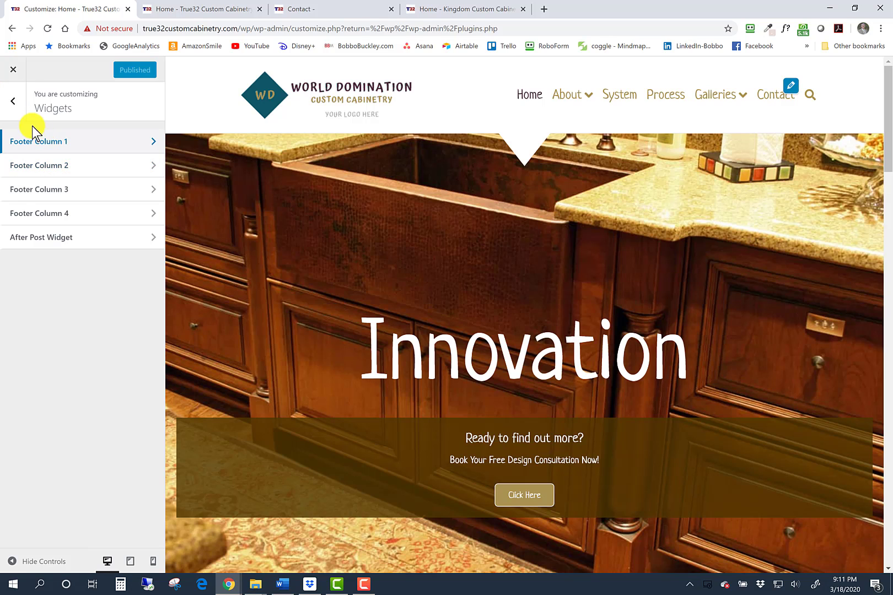
click(13, 102)
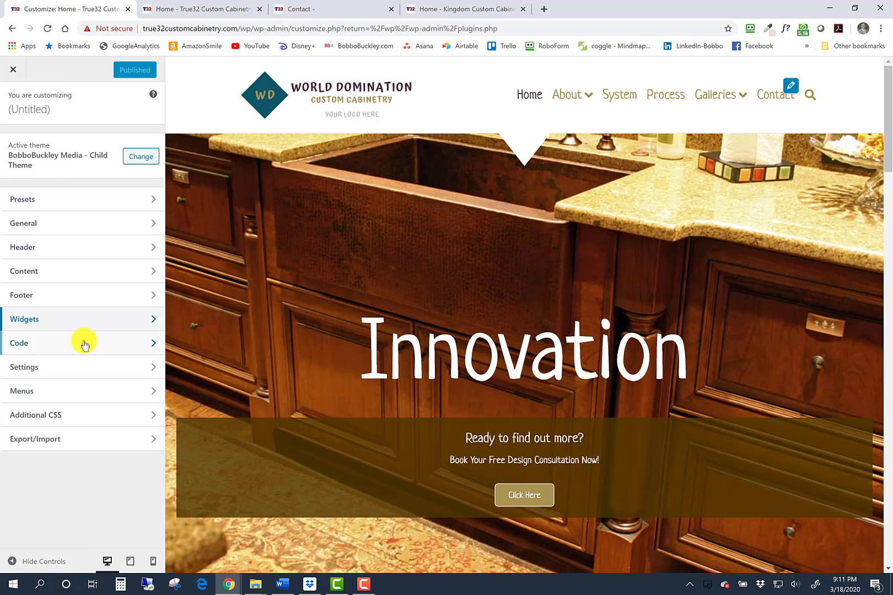
Open the Head Code settings and read the full width of the Google Analytics and Google Fonts code.
click(114, 342)
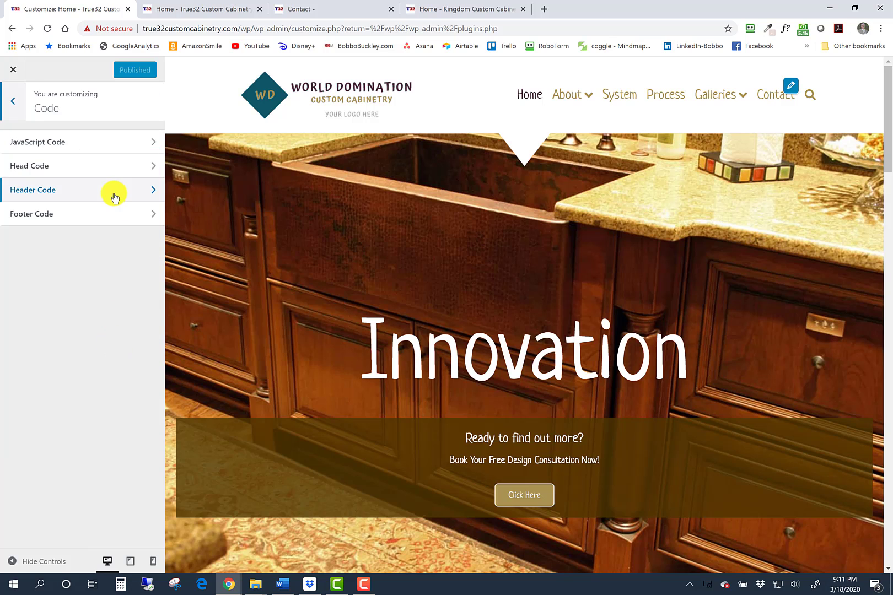
click(144, 165)
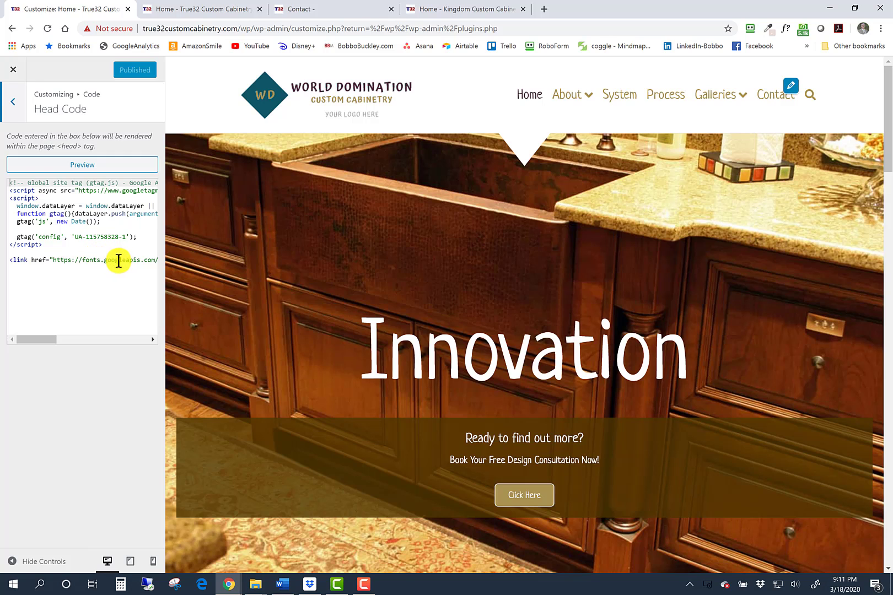
drag(48, 341, 91, 337)
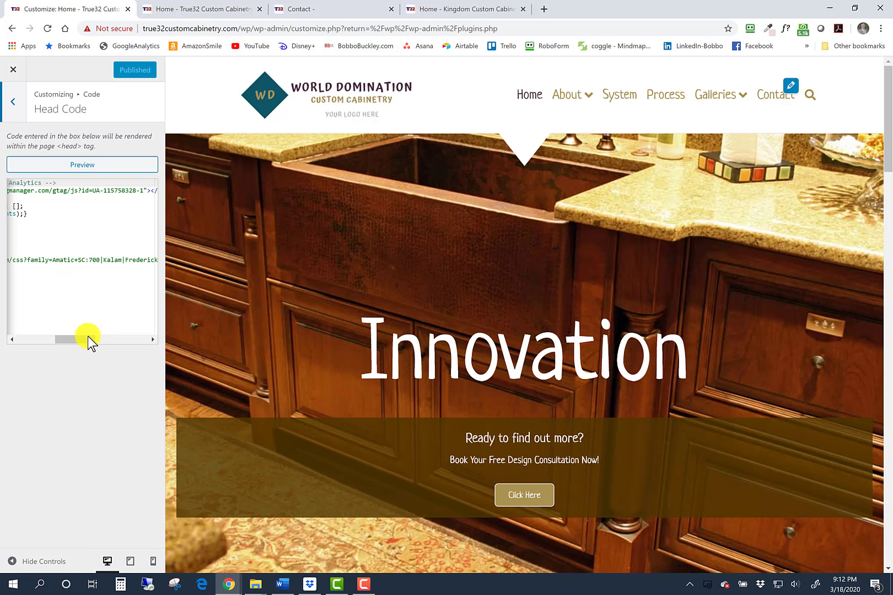
drag(84, 339, 101, 336)
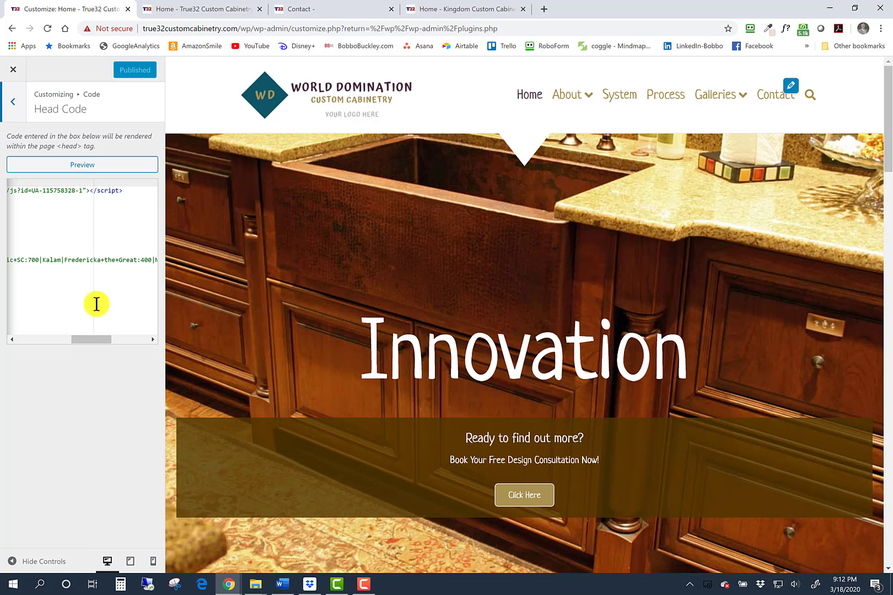
drag(97, 339, 22, 338)
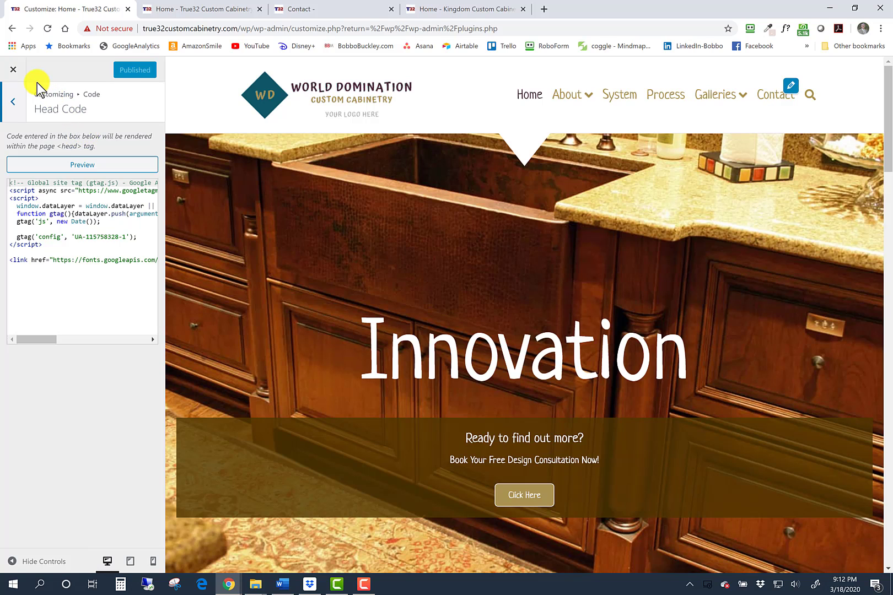
click(13, 102)
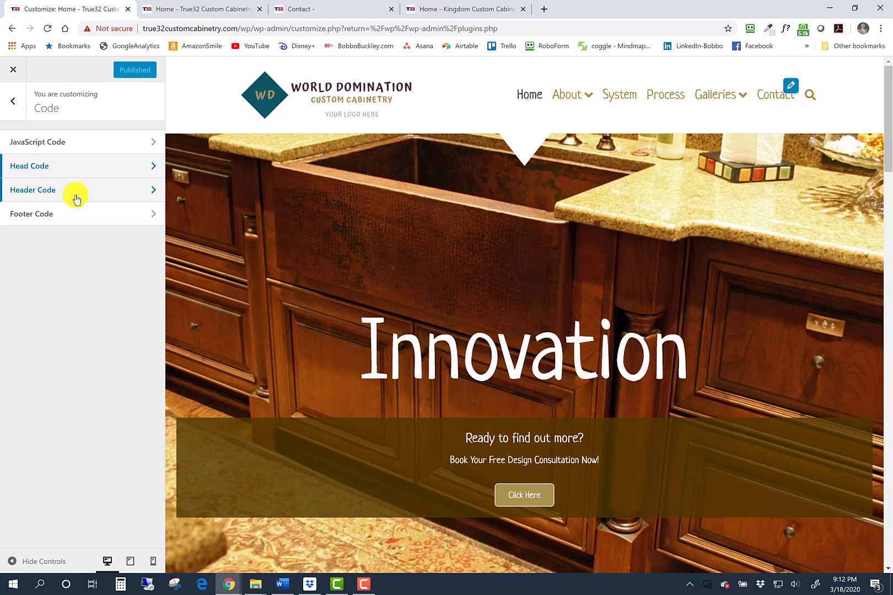
click(17, 105)
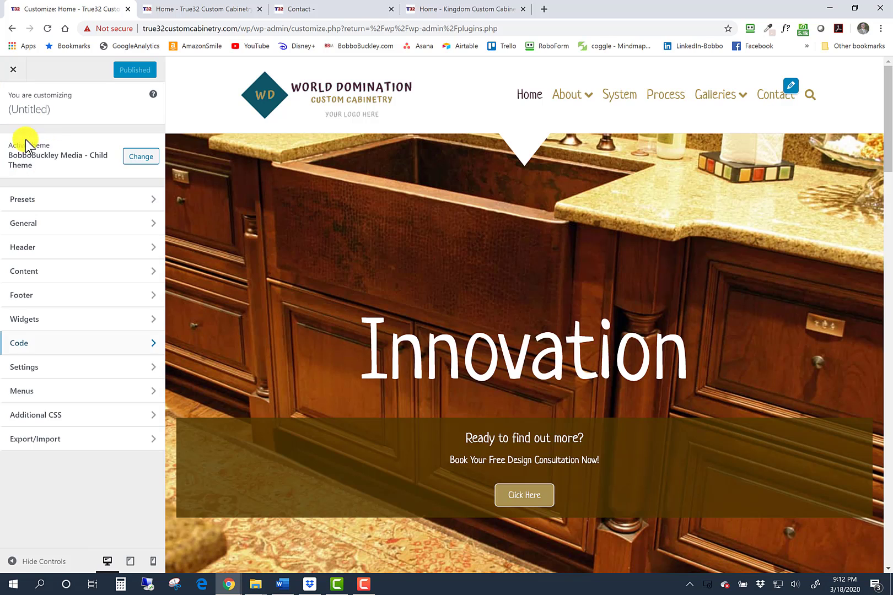
Review the Site Identity settings for title, tagline and site icon, and return to the main customizer sections.
click(85, 368)
click(132, 143)
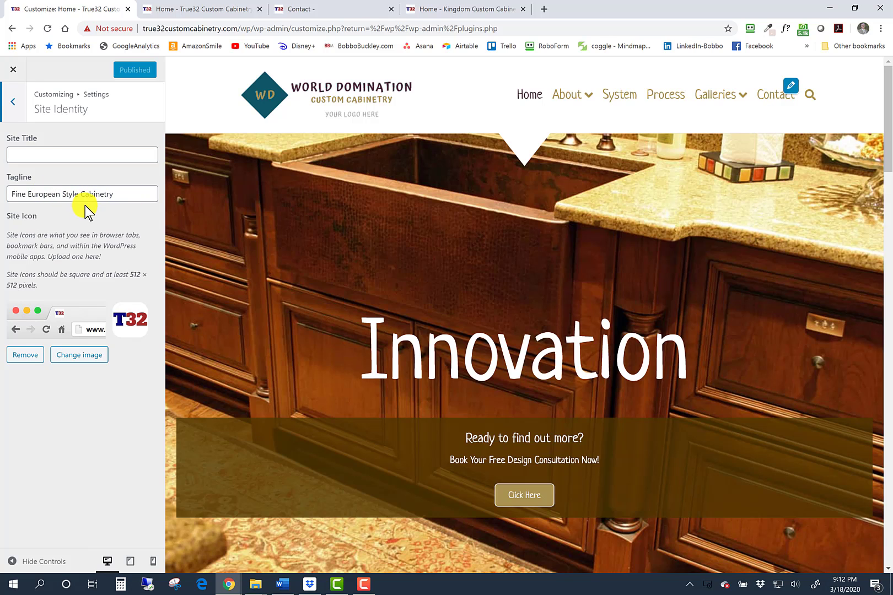
key(Escape)
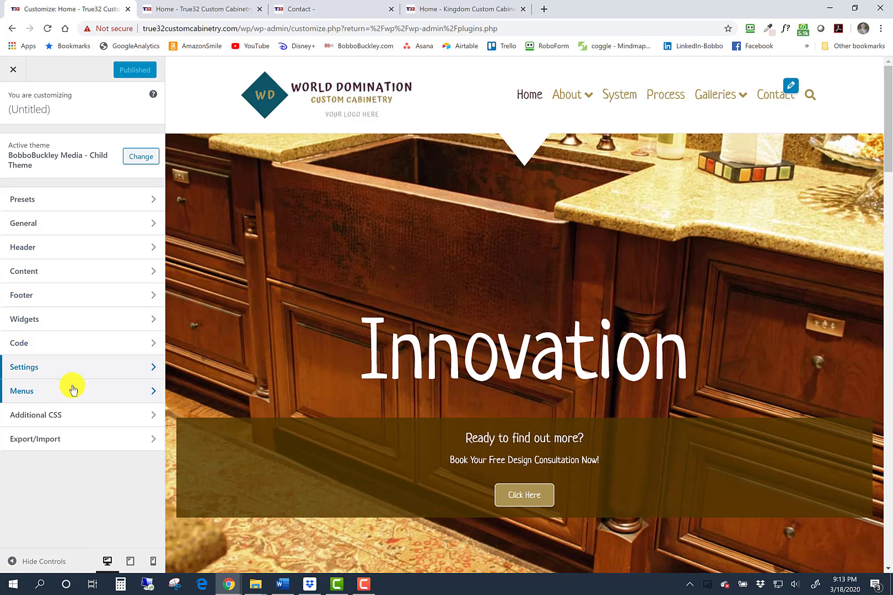
Open T32 Menu 1 in the Menus section, review its item structure, and return to the main customizer sections.
click(101, 393)
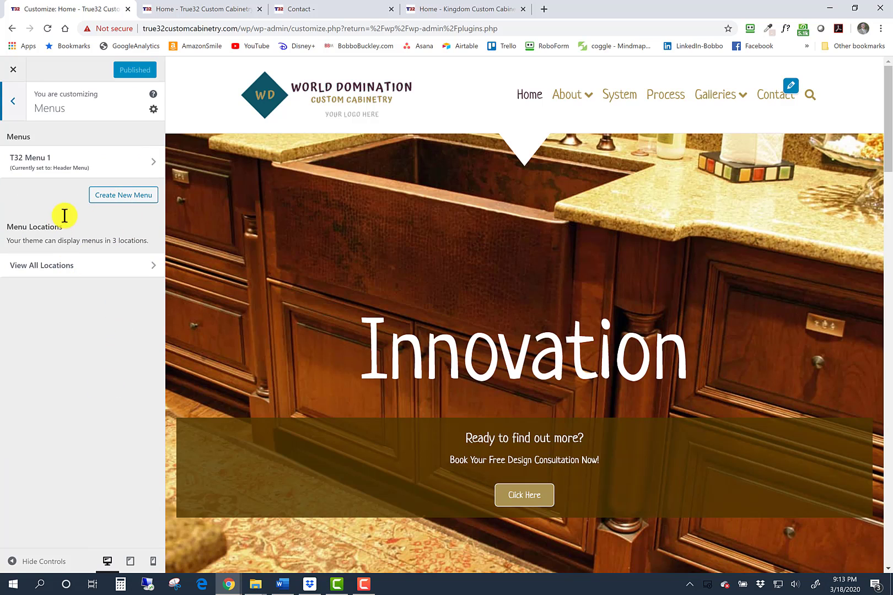
click(149, 166)
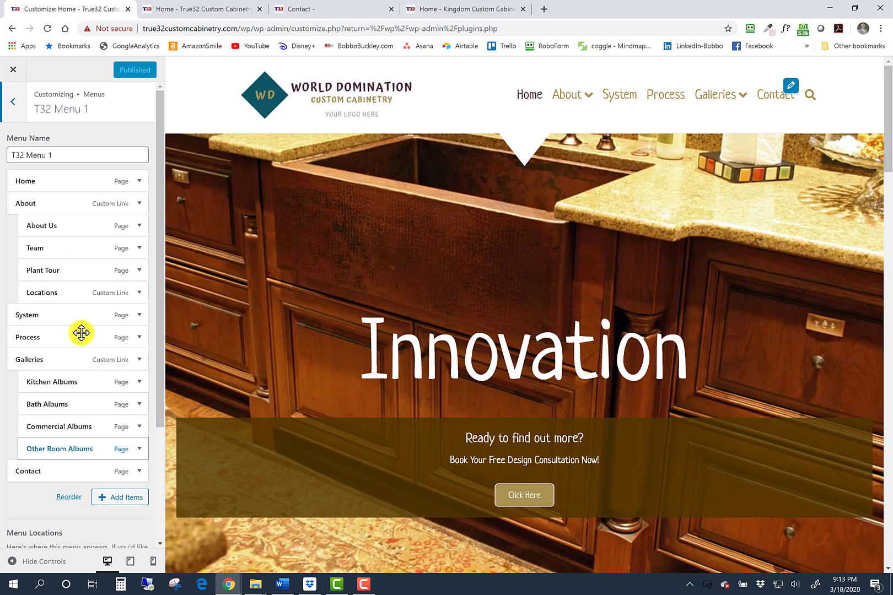
click(14, 105)
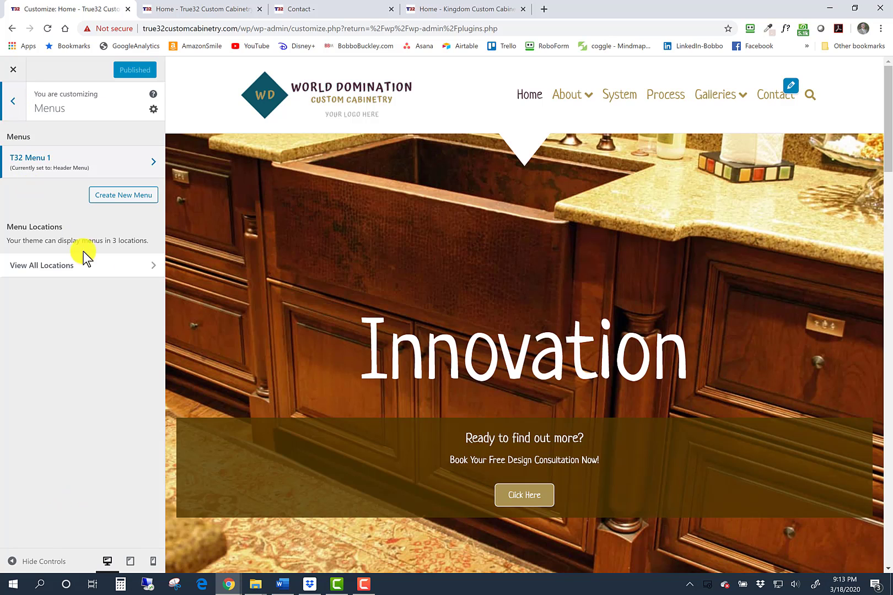
click(13, 101)
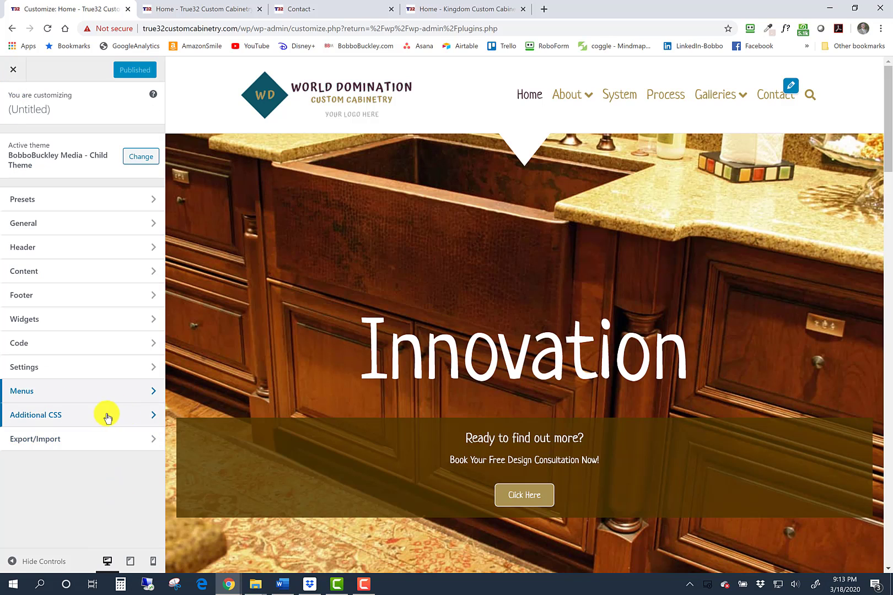